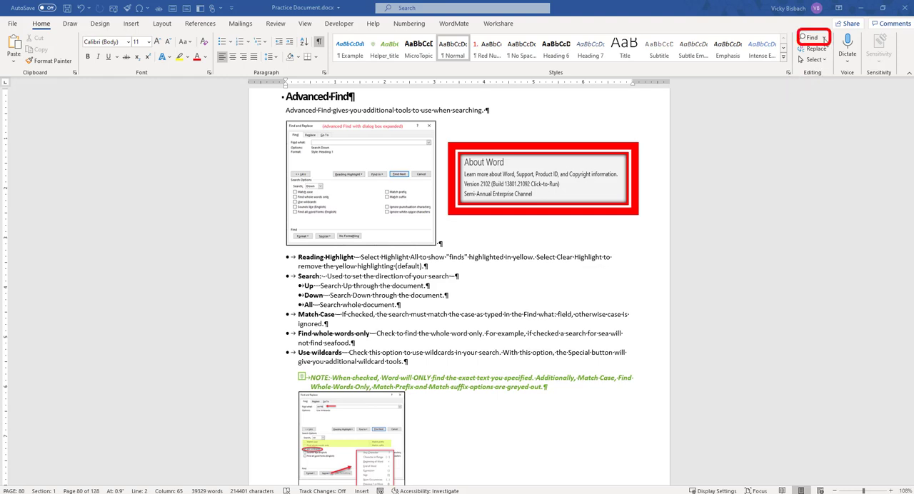
Step: Open Advanced Find, view the dialog with its extra search options collapsed and expanded, and close it
{"action": "left_click", "coordinate": [823, 39]}
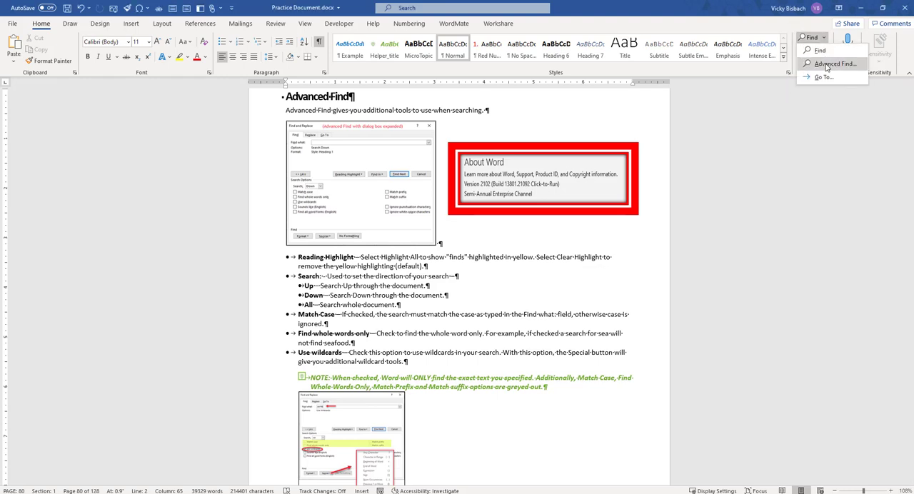
{"action": "left_click", "coordinate": [832, 64]}
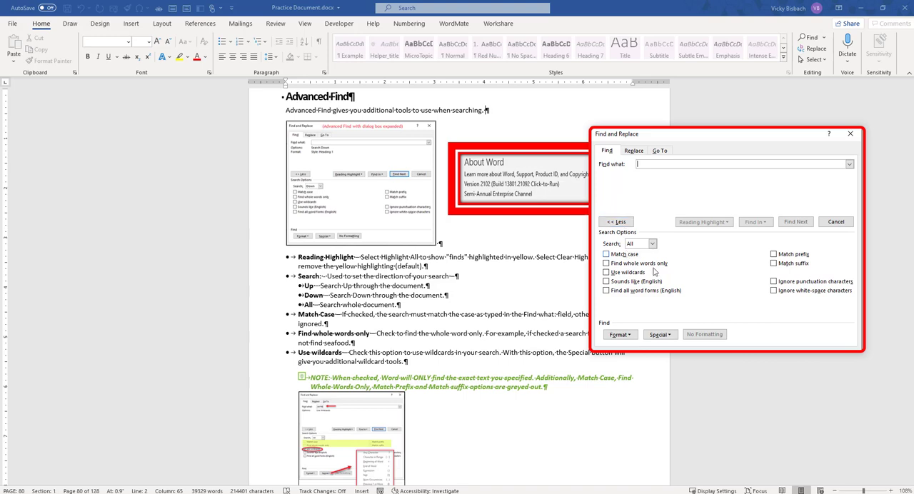
{"action": "left_click", "coordinate": [621, 223]}
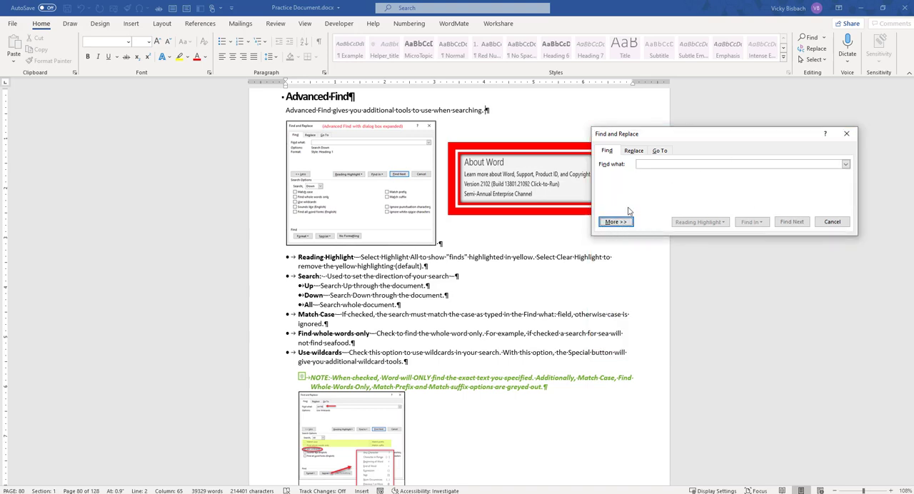
{"action": "left_click", "coordinate": [617, 223]}
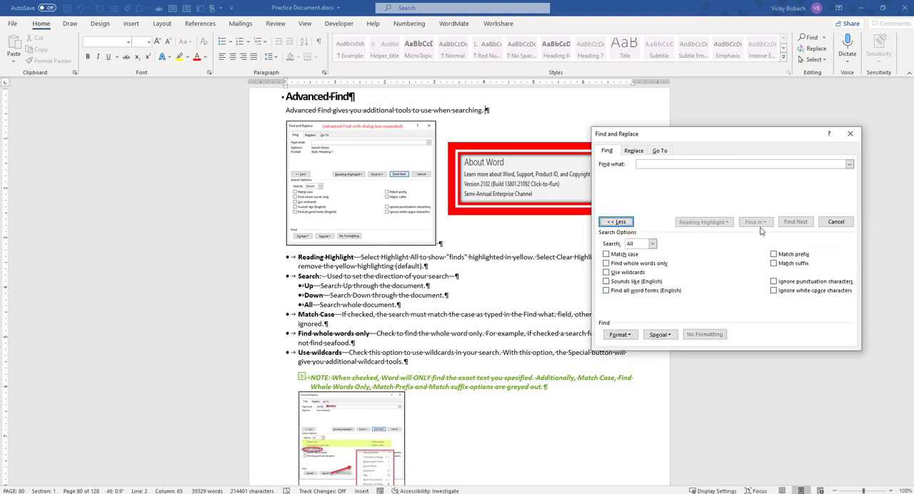
{"action": "left_click", "coordinate": [850, 135]}
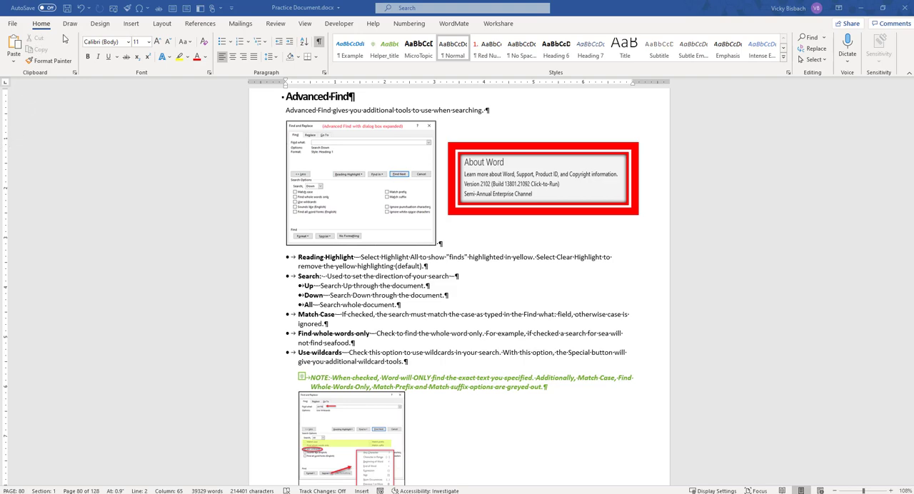
Step: Show the Navigation pane and open Advanced Find from its search options
{"action": "left_click", "coordinate": [305, 23]}
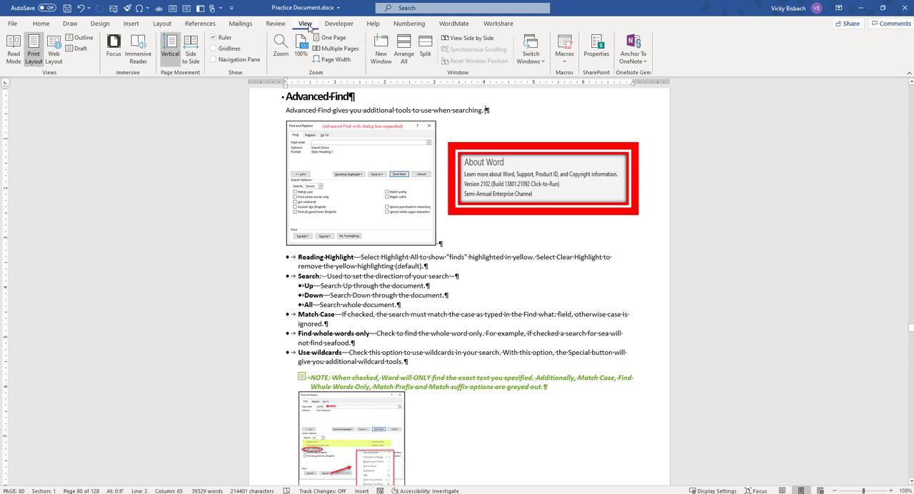
{"action": "left_click", "coordinate": [212, 59]}
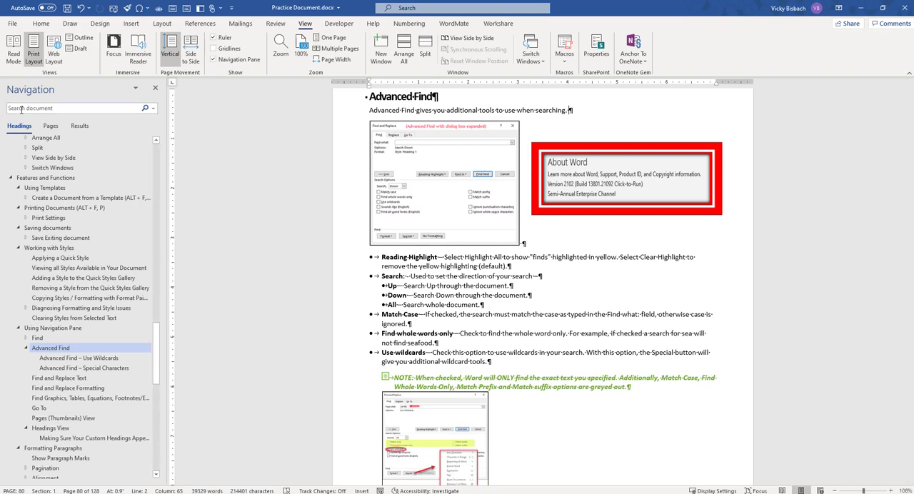
{"action": "left_click", "coordinate": [154, 110]}
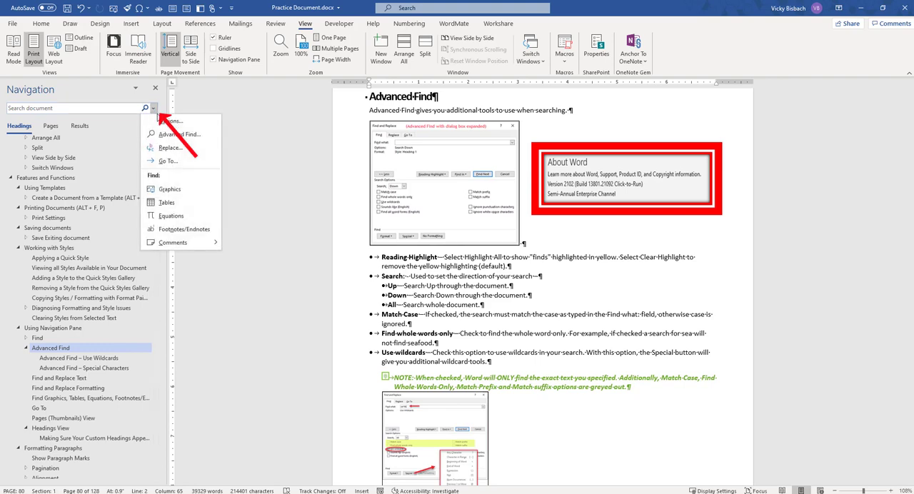
{"action": "left_click", "coordinate": [179, 135]}
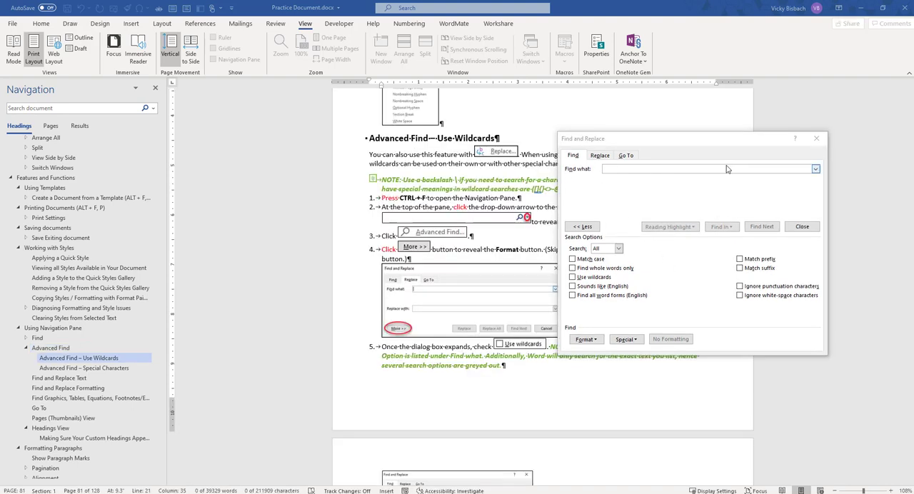
Step: Check the previously used search terms and enter "advance" as the text to find
{"action": "left_click", "coordinate": [816, 170]}
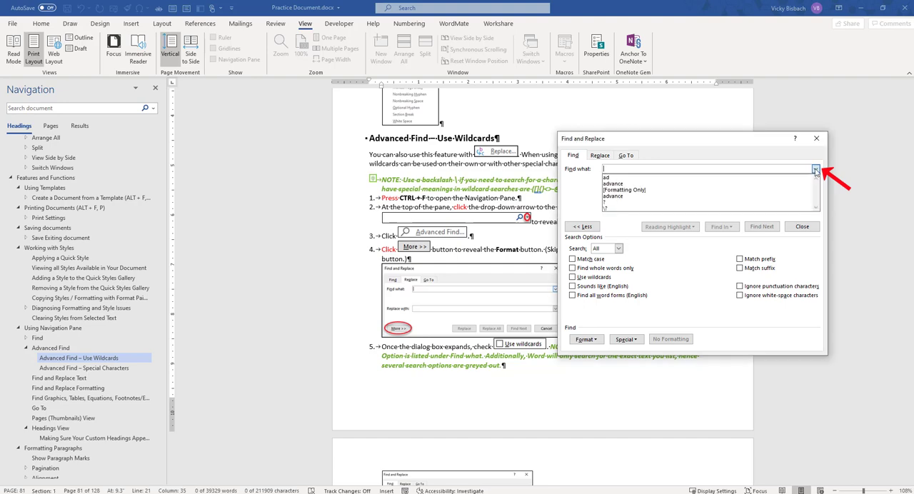
{"action": "left_click", "coordinate": [625, 170]}
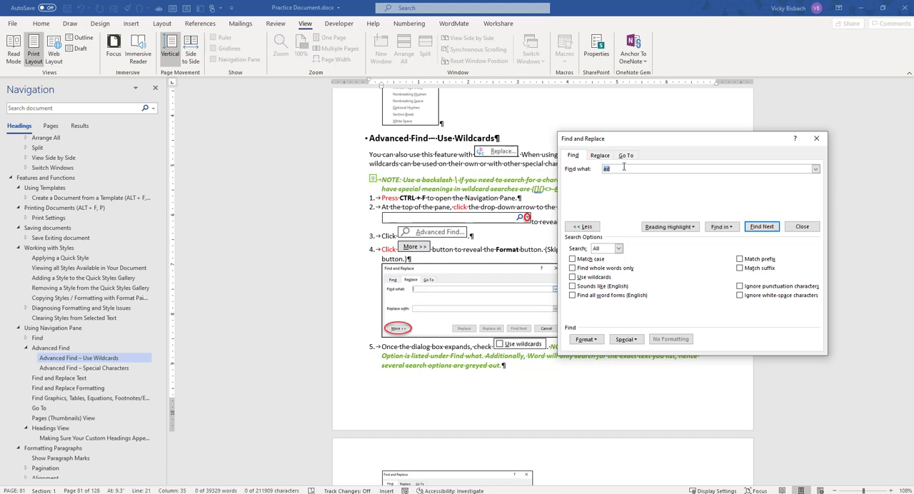
{"action": "key", "text": "BackSpace"}
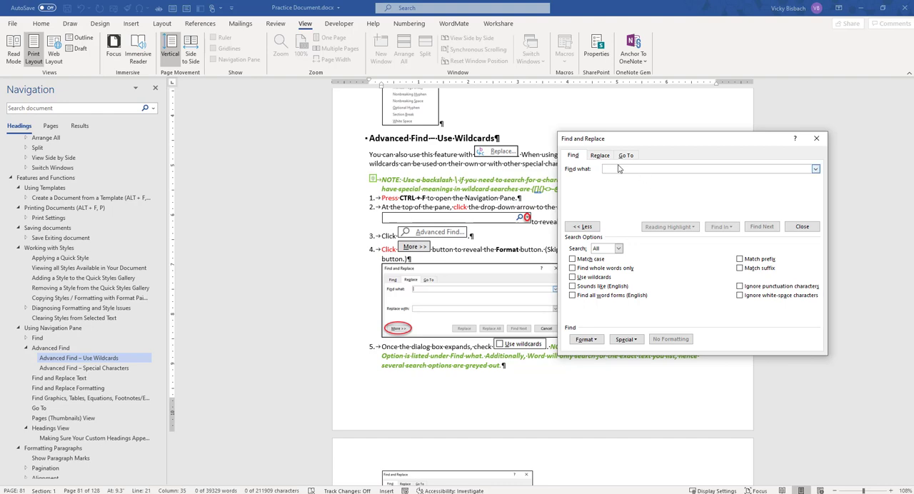
{"action": "type", "text": "ad"}
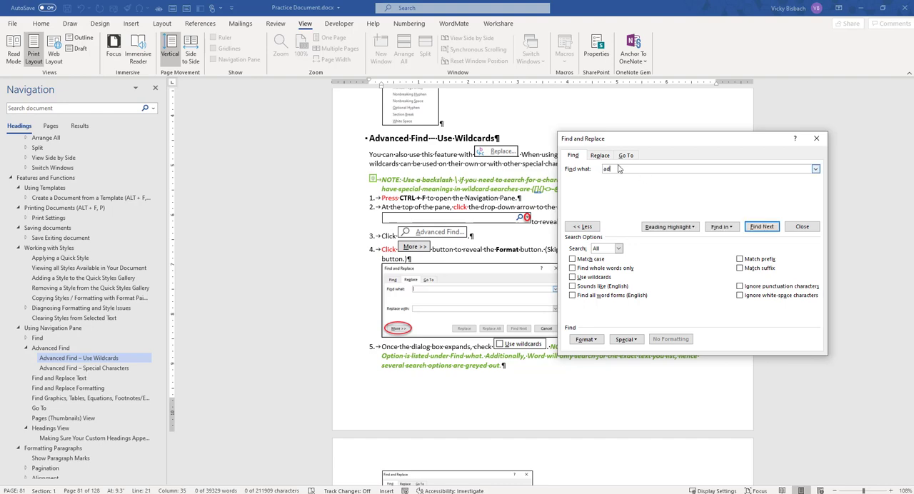
{"action": "type", "text": "vance"}
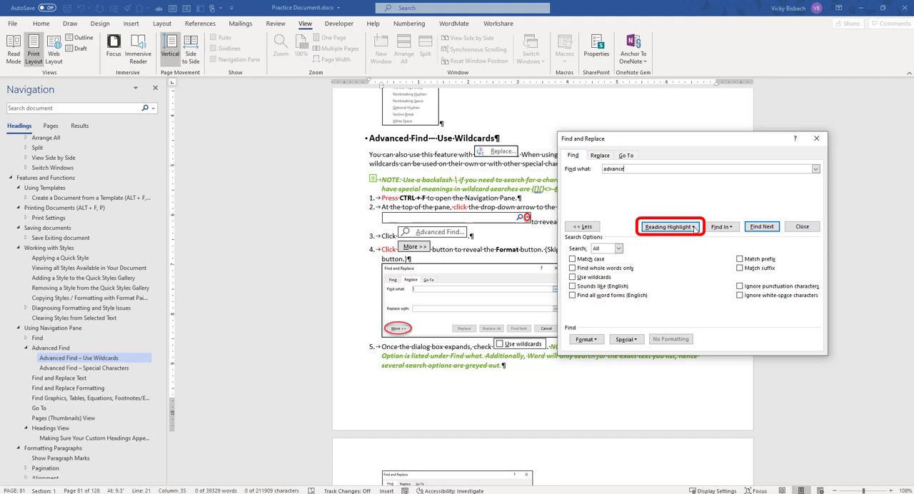
Step: Apply reading highlight to all occurrences of "advance" and clear the highlighting again
{"action": "left_click", "coordinate": [694, 227]}
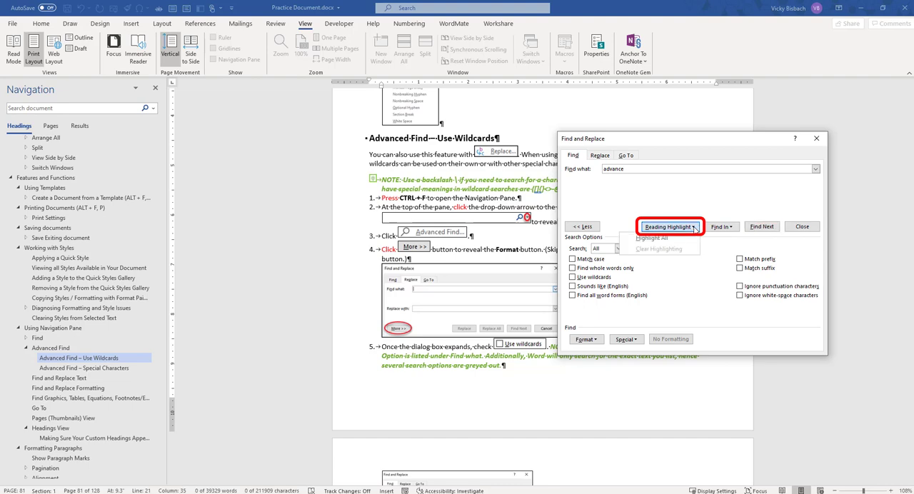
{"action": "left_click", "coordinate": [662, 241]}
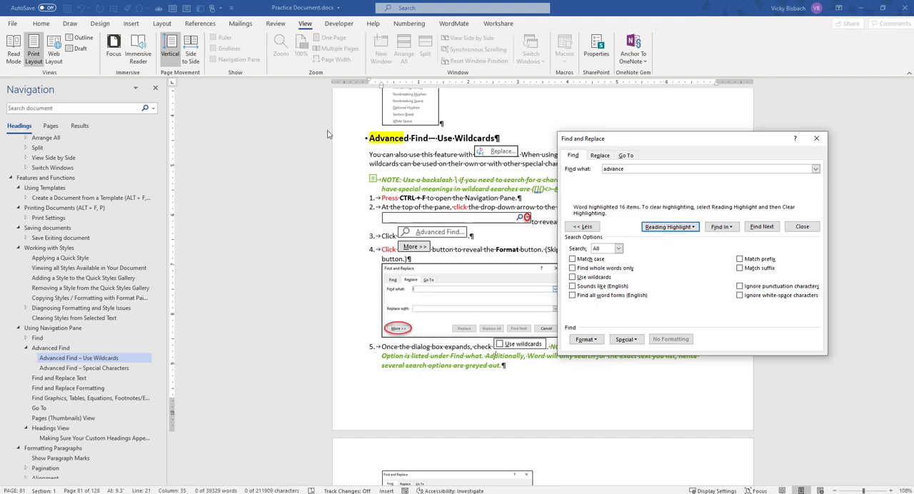
{"action": "left_click", "coordinate": [694, 226]}
{"action": "left_click", "coordinate": [672, 251]}
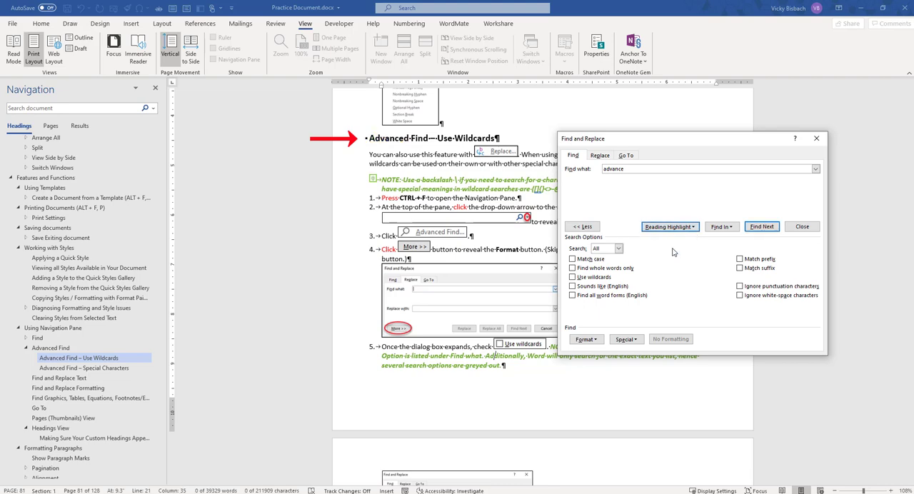
Step: Find the next occurrence of "advance" and close the Find and Replace dialog
{"action": "left_click", "coordinate": [759, 227]}
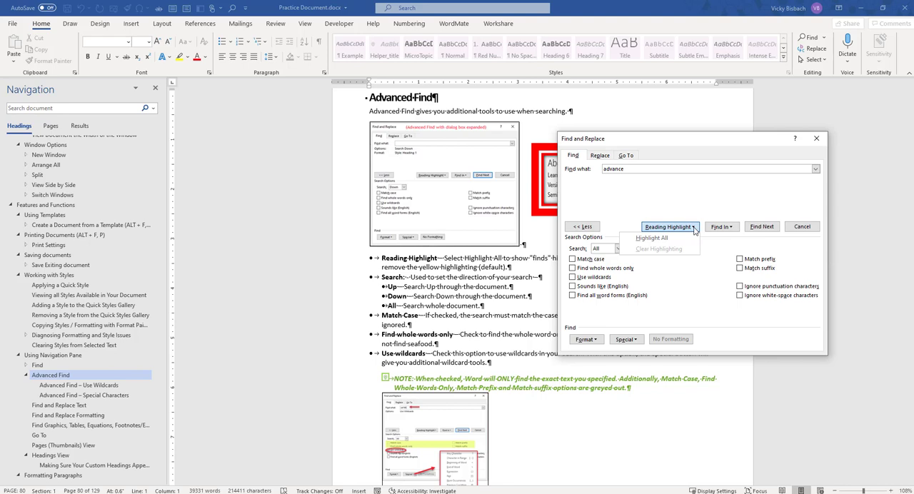
{"action": "left_click", "coordinate": [816, 138]}
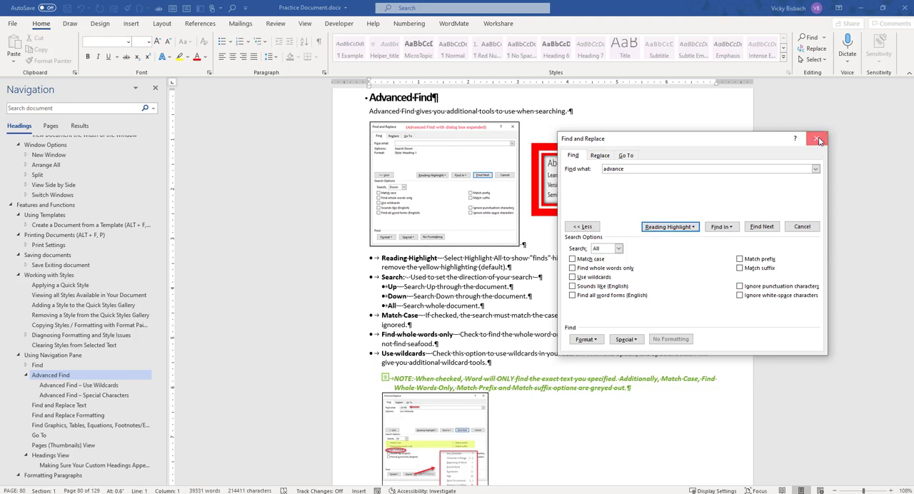
{"action": "left_click", "coordinate": [816, 138]}
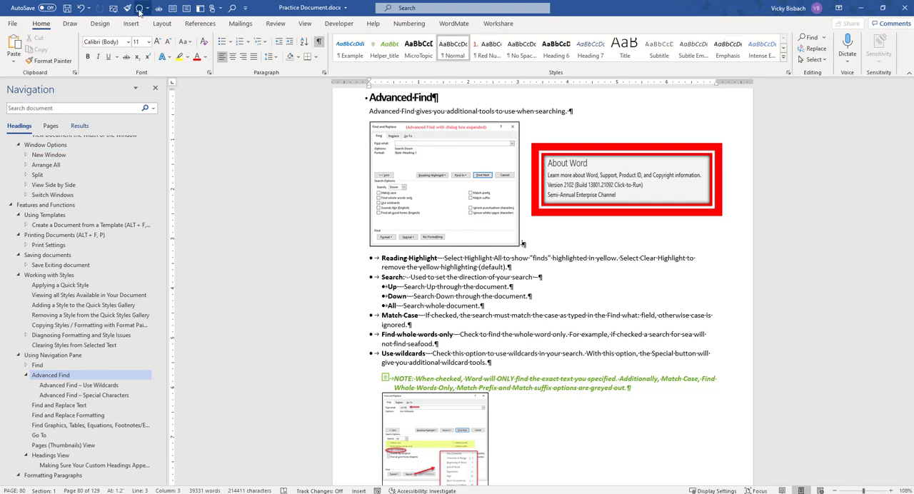
Step: Search the document for "advance" in the Navigation pane and clear the search
{"action": "left_click", "coordinate": [822, 38]}
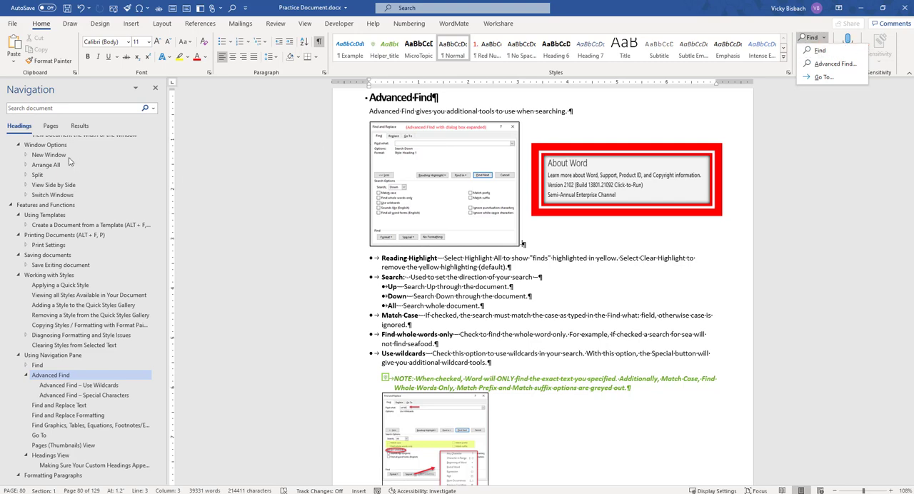
{"action": "left_click", "coordinate": [38, 108]}
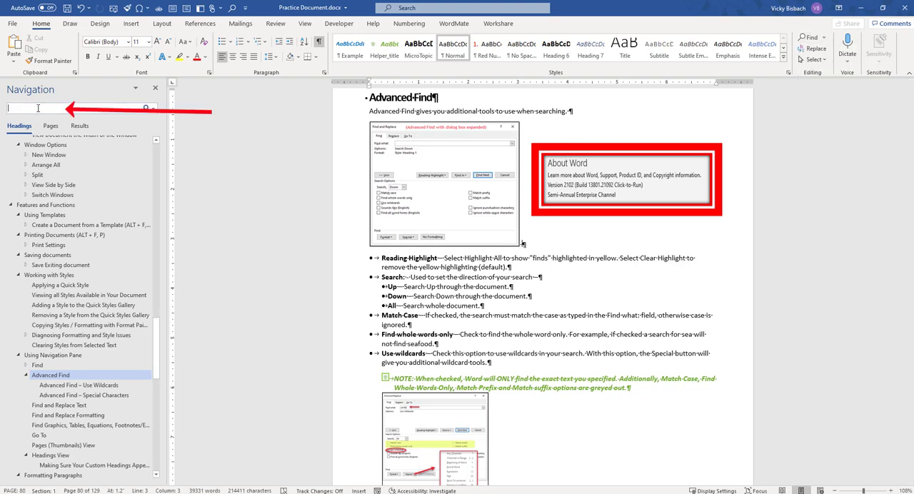
{"action": "type", "text": "advance"}
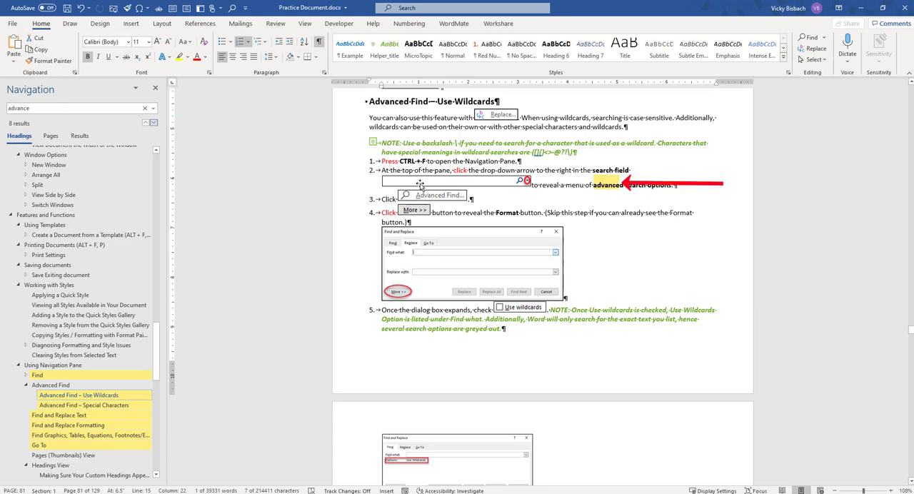
{"action": "left_click", "coordinate": [144, 111]}
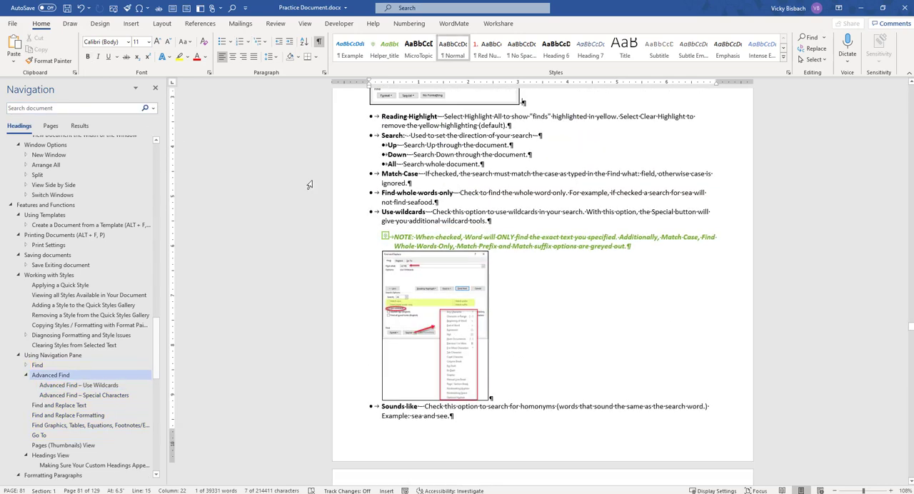
Step: Reopen Advanced Find from the Navigation pane, turn off Use wildcards, and find the next occurrence of "advance"
{"action": "left_click", "coordinate": [153, 109]}
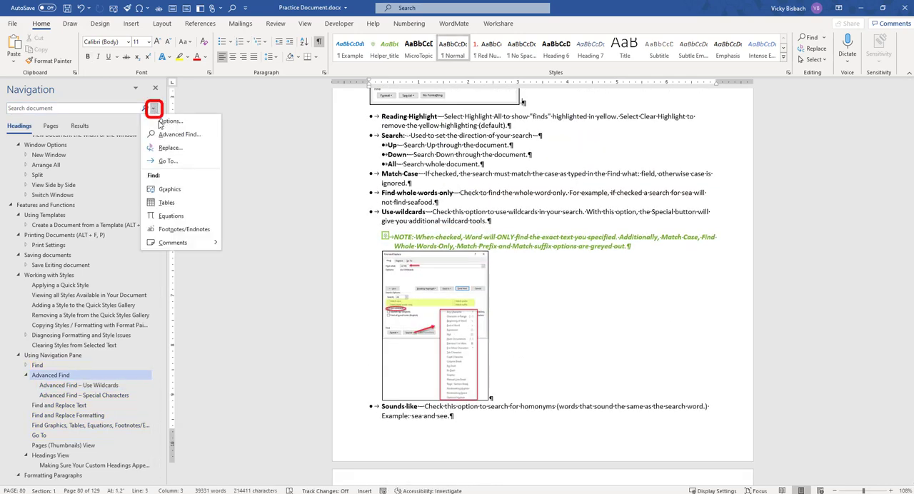
{"action": "left_click", "coordinate": [179, 134]}
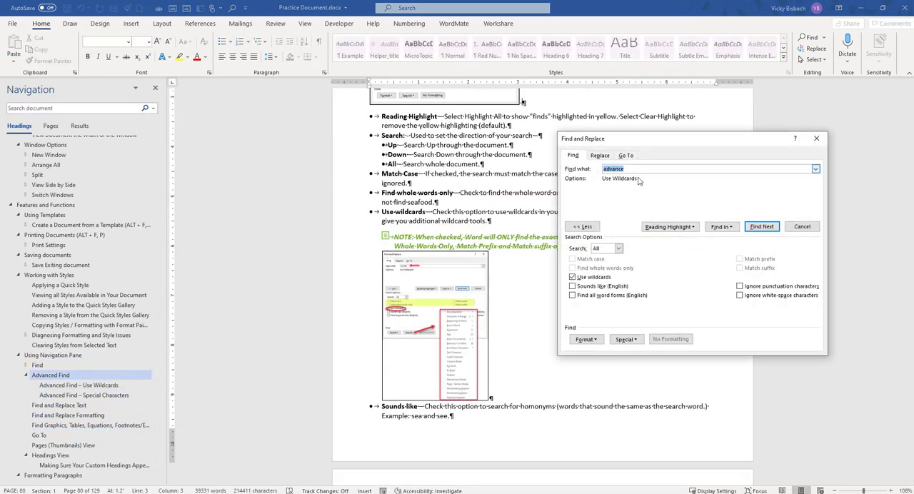
{"action": "left_click", "coordinate": [587, 277]}
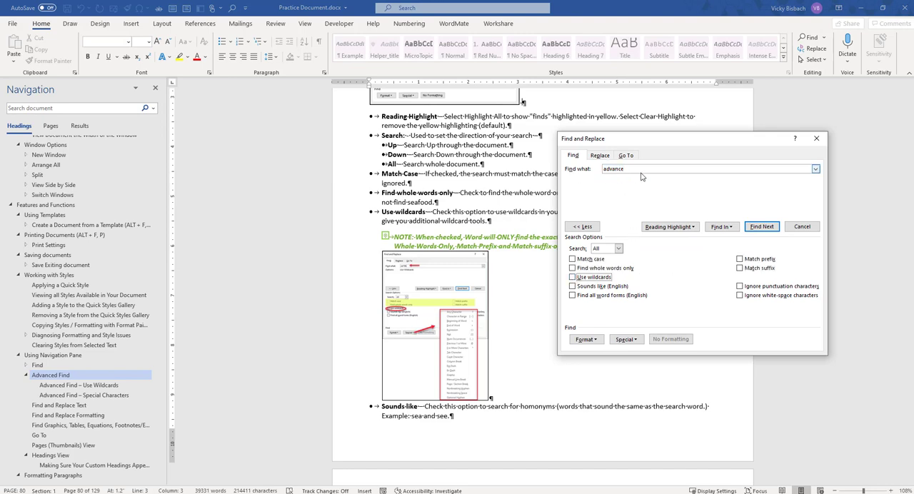
{"action": "left_click", "coordinate": [761, 227]}
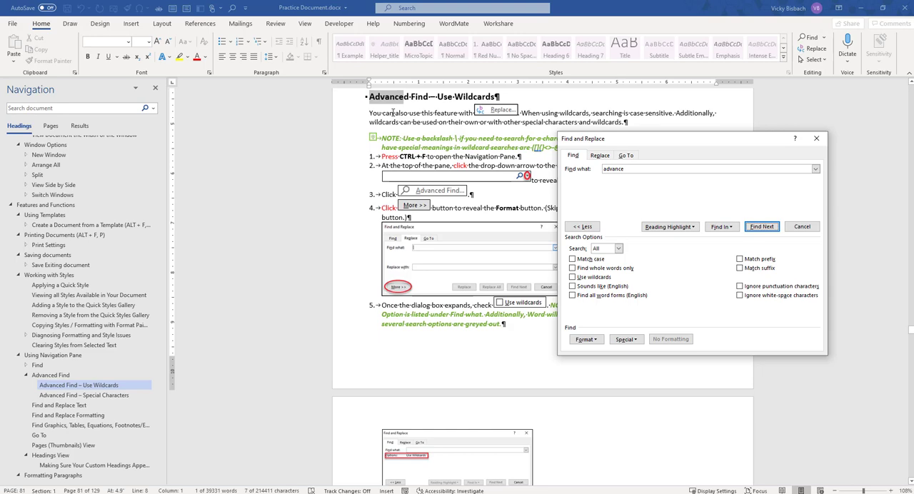
Step: Highlight every occurrence of "advance" in the document with the reading highlight
{"action": "left_click", "coordinate": [669, 227]}
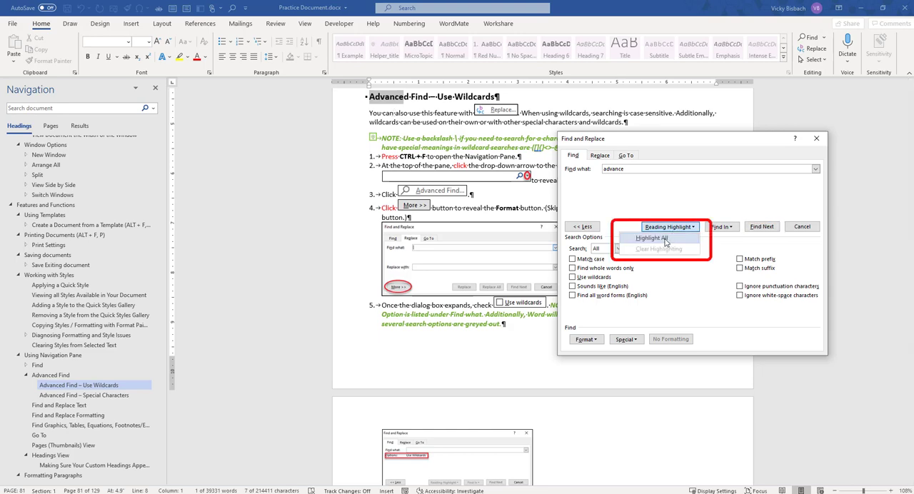
{"action": "left_click", "coordinate": [667, 241]}
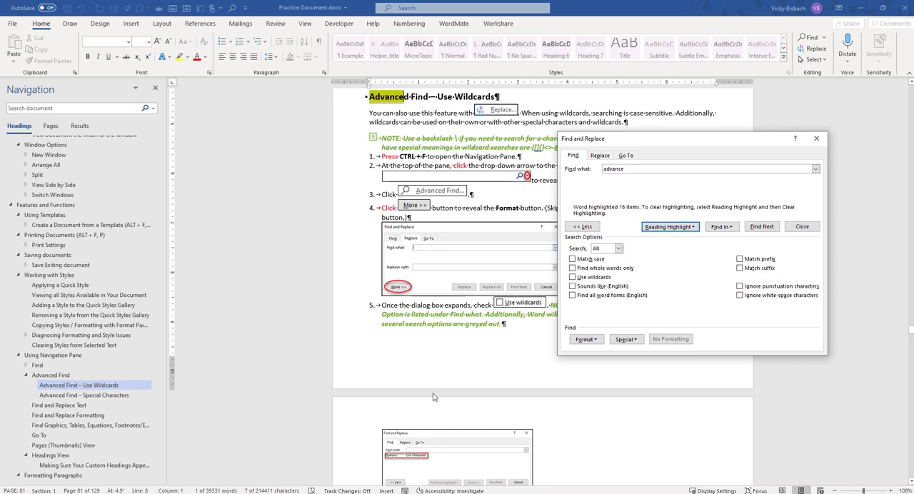
{"action": "scroll", "coordinate": [433, 397], "scroll_direction": "down", "scroll_amount": 4}
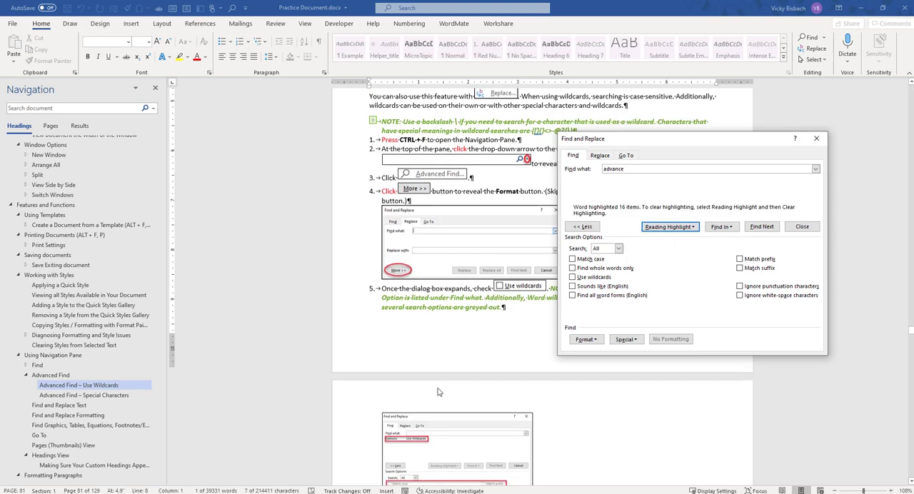
Step: Step through the next highlighted occurrences of "advance" and close the Find and Replace dialog
{"action": "left_click", "coordinate": [761, 227]}
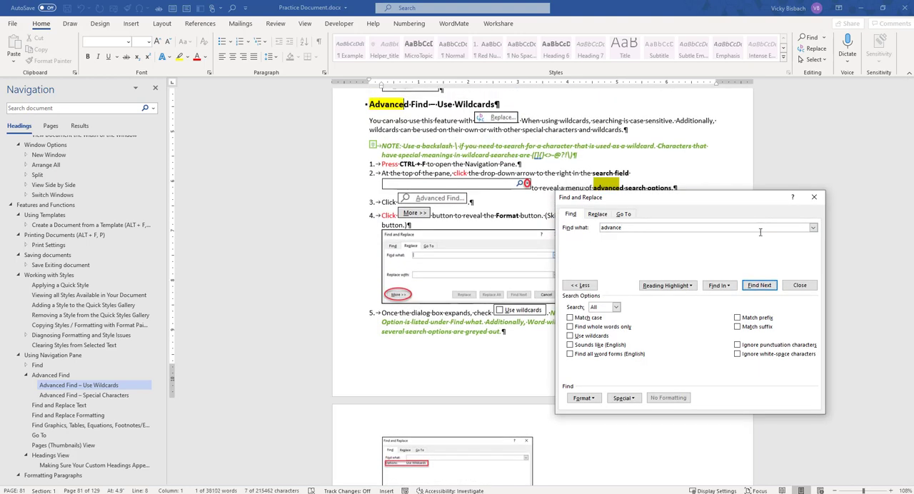
{"action": "left_click", "coordinate": [759, 284]}
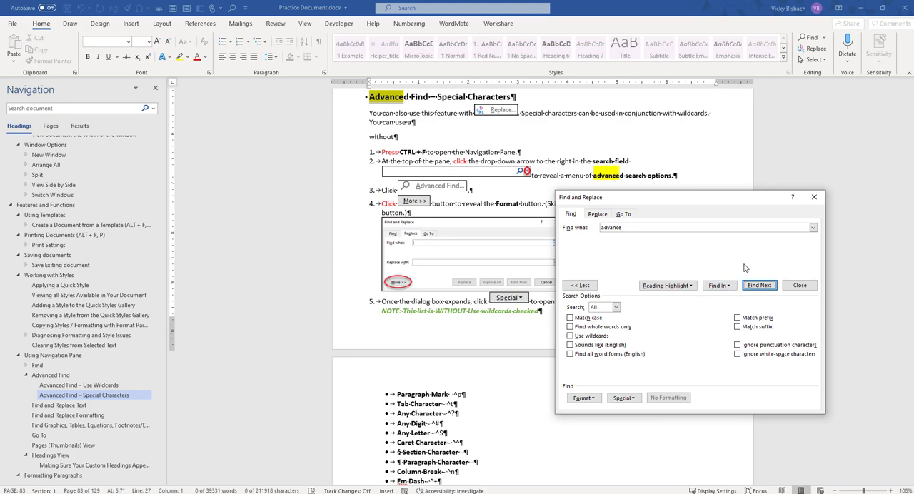
{"action": "left_click", "coordinate": [813, 197]}
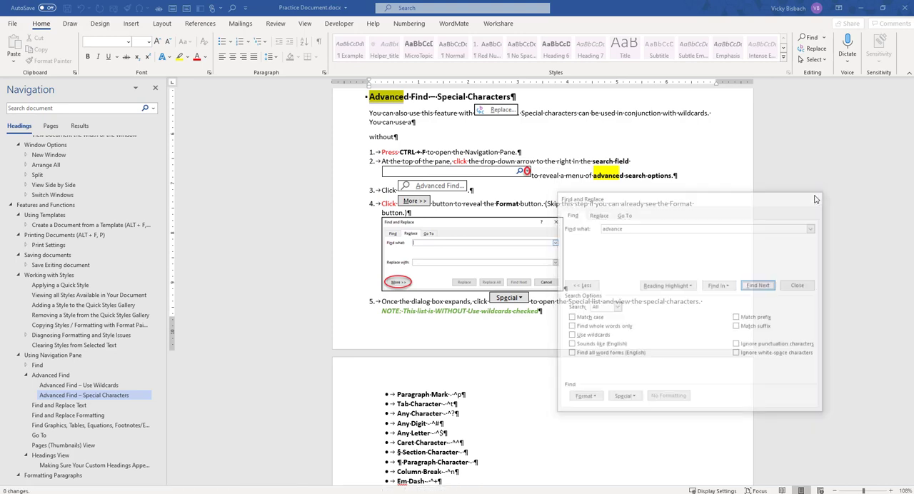
{"action": "scroll", "coordinate": [633, 241], "scroll_direction": "down", "scroll_amount": 5}
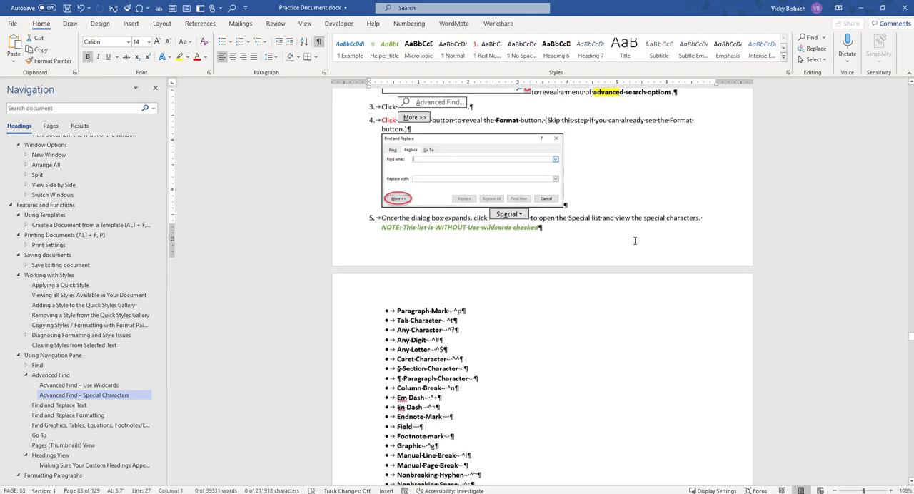
Step: Reopen Advanced Find from the Navigation pane and find the next occurrence of "Advance"
{"action": "scroll", "coordinate": [634, 240], "scroll_direction": "down", "scroll_amount": 6}
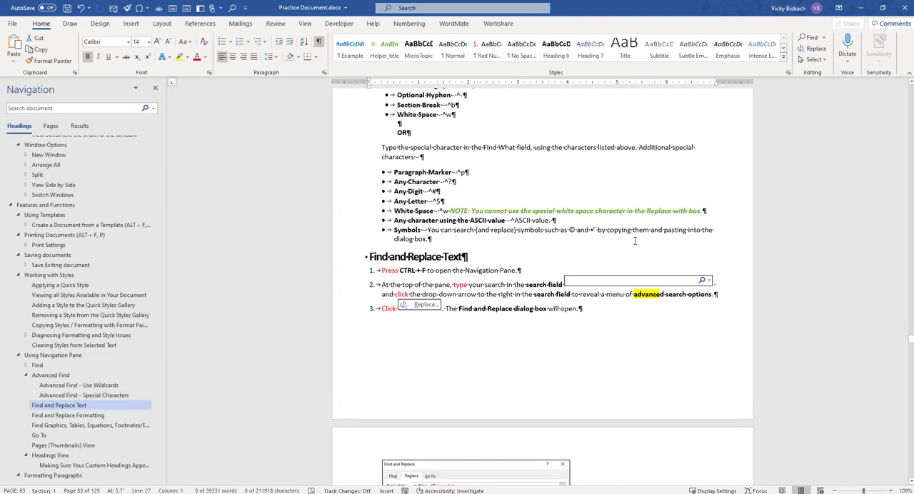
{"action": "scroll", "coordinate": [634, 240], "scroll_direction": "up", "scroll_amount": 4}
{"action": "scroll", "coordinate": [634, 240], "scroll_direction": "up", "scroll_amount": 4}
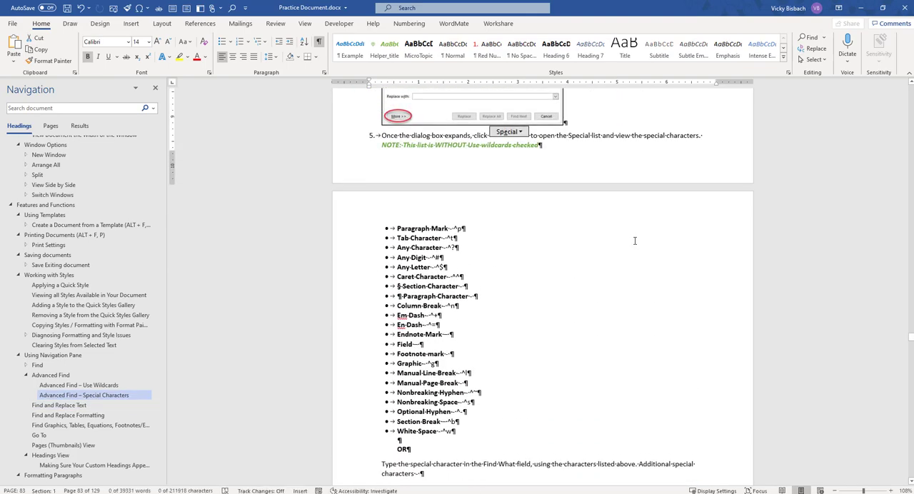
{"action": "left_click", "coordinate": [153, 108]}
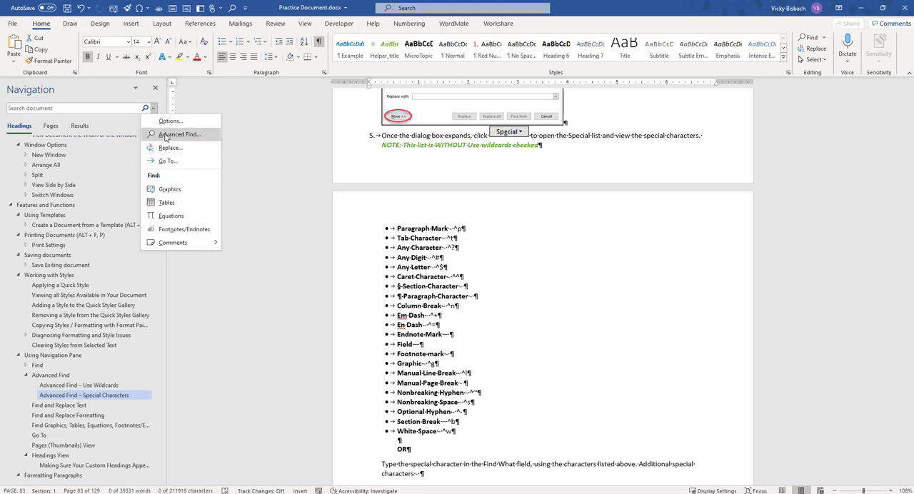
{"action": "left_click", "coordinate": [165, 135]}
{"action": "left_click", "coordinate": [758, 286]}
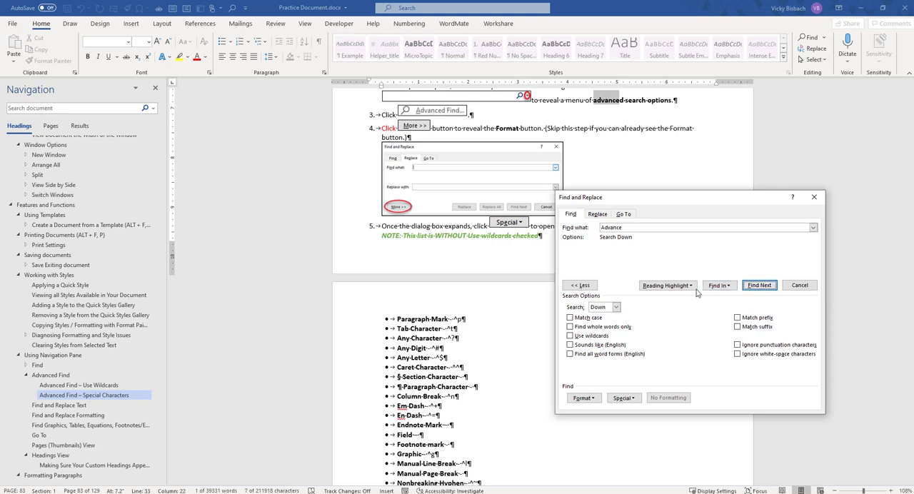
Step: Apply the reading highlight to all matches of "Advance" and clear the highlighting again
{"action": "left_click", "coordinate": [666, 285]}
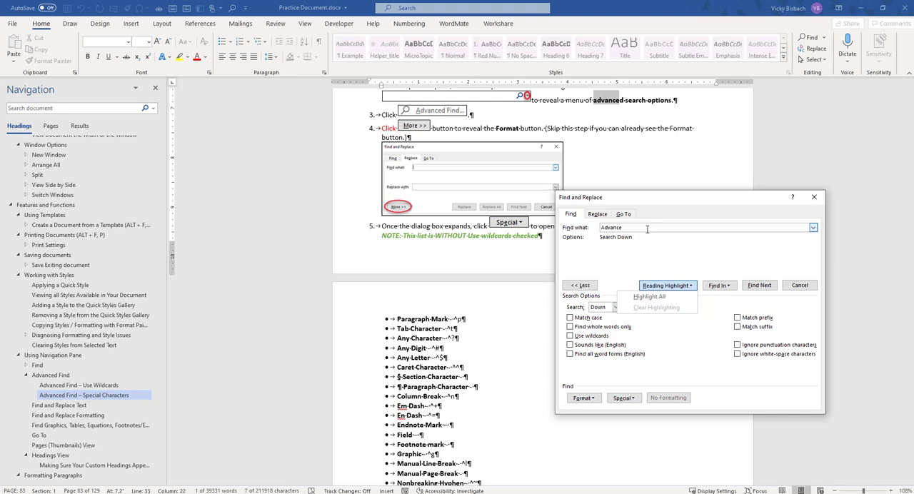
{"action": "left_click", "coordinate": [661, 297]}
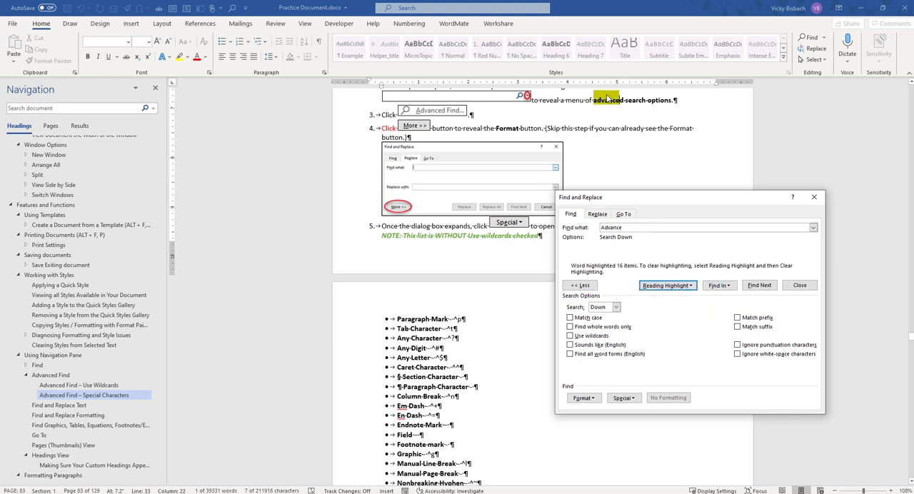
{"action": "left_click", "coordinate": [666, 285]}
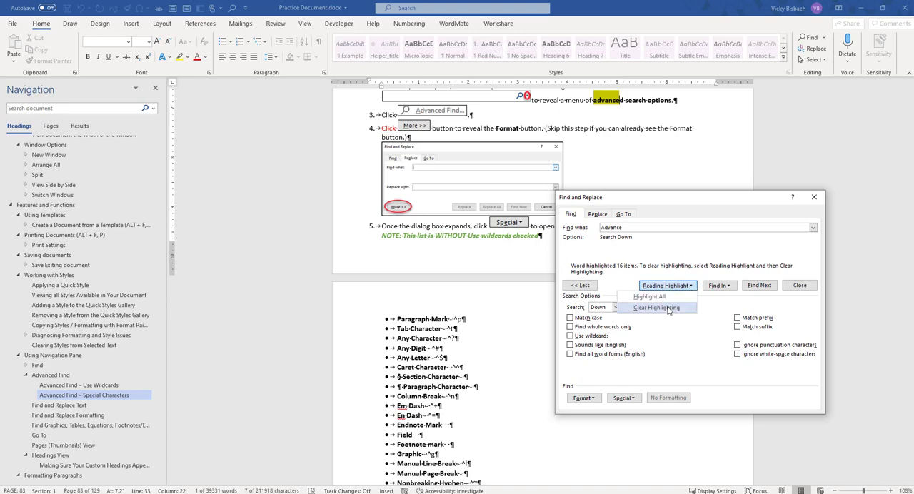
{"action": "left_click", "coordinate": [668, 308]}
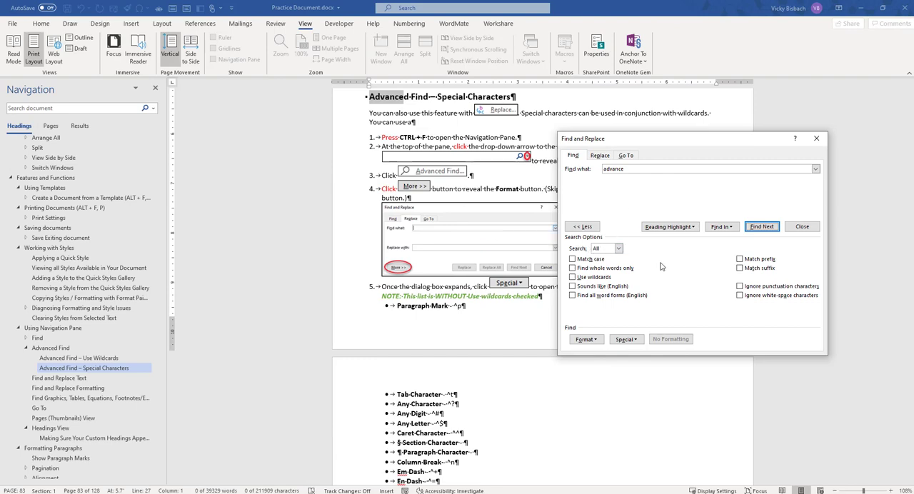
Step: Set the search direction to All and turn on Use wildcards
{"action": "left_click", "coordinate": [618, 249]}
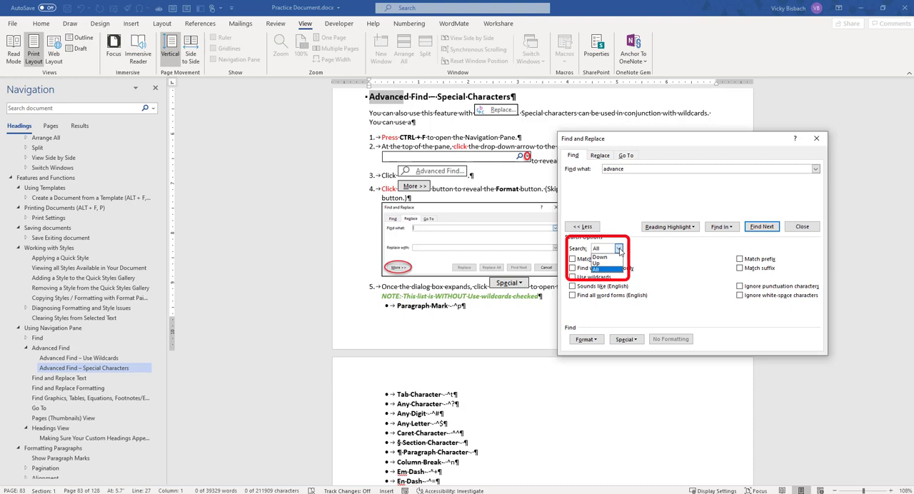
{"action": "left_click", "coordinate": [600, 268]}
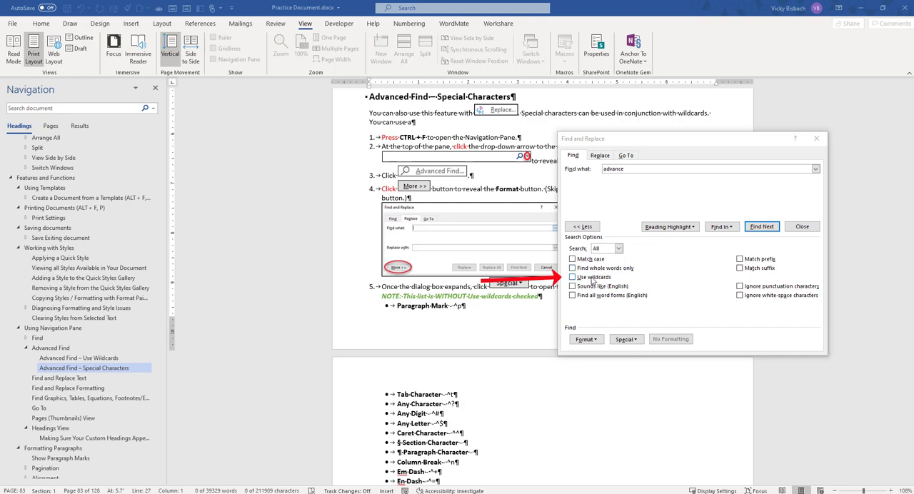
{"action": "left_click", "coordinate": [591, 278]}
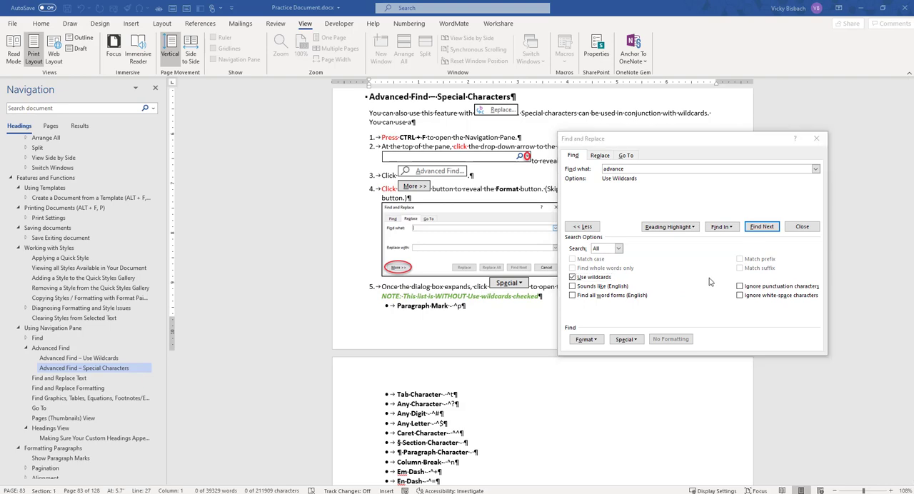
Step: Review the special characters available with wildcards, and reset the search by deleting the search text and turning off Use wildcards
{"action": "left_click", "coordinate": [630, 342]}
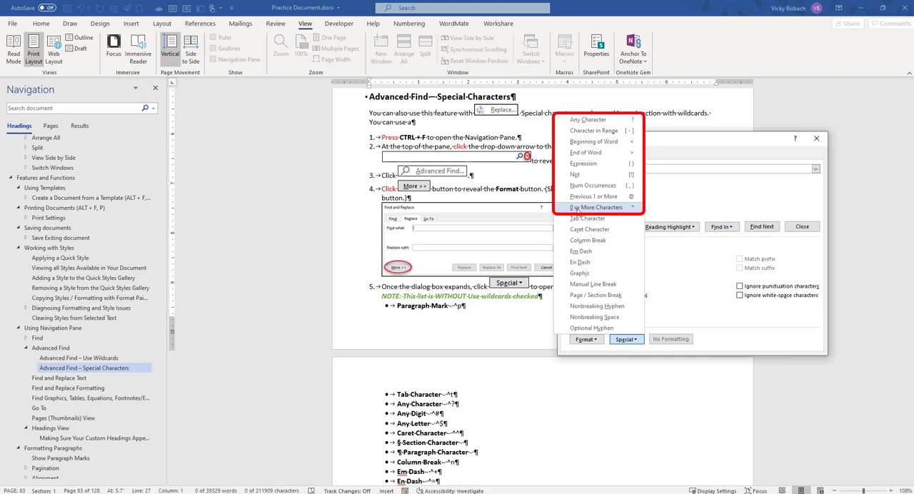
{"action": "left_click", "coordinate": [631, 207]}
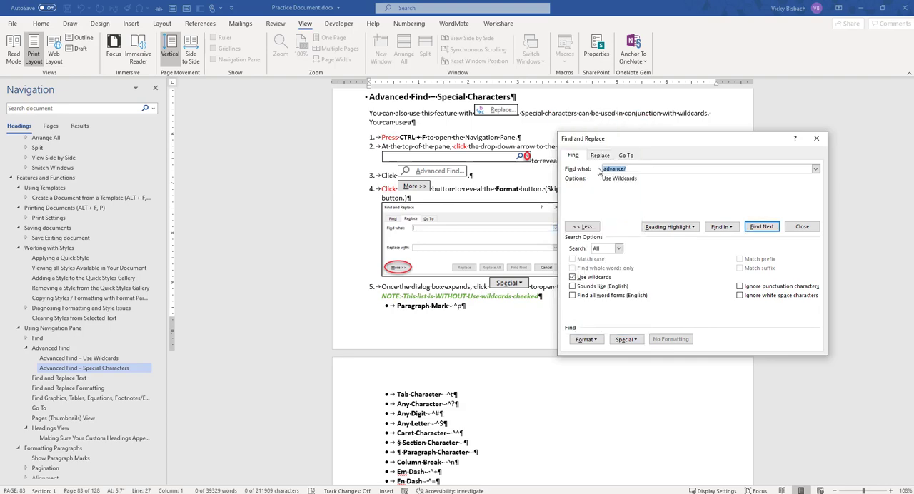
{"action": "key", "text": "Delete"}
{"action": "key", "text": "alt+u"}
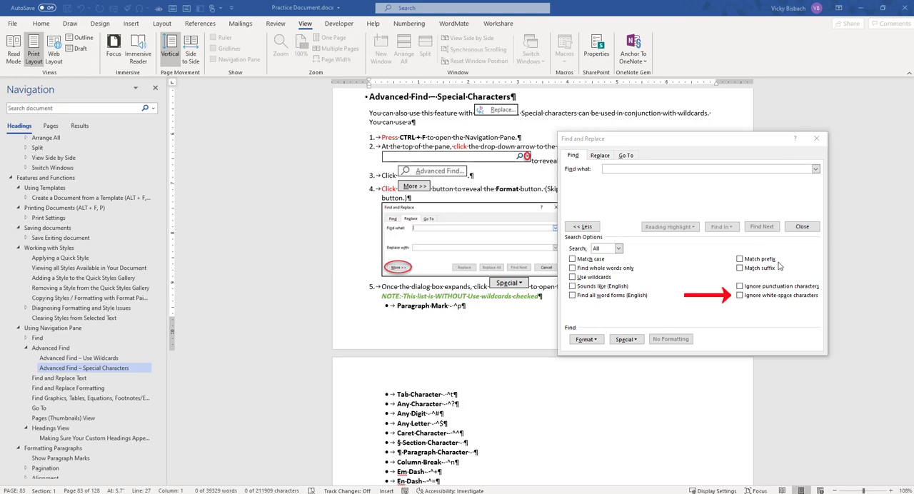
Step: Examine the Font and Paragraph format criteria for the search and the Special characters list available without wildcards
{"action": "left_click", "coordinate": [596, 341]}
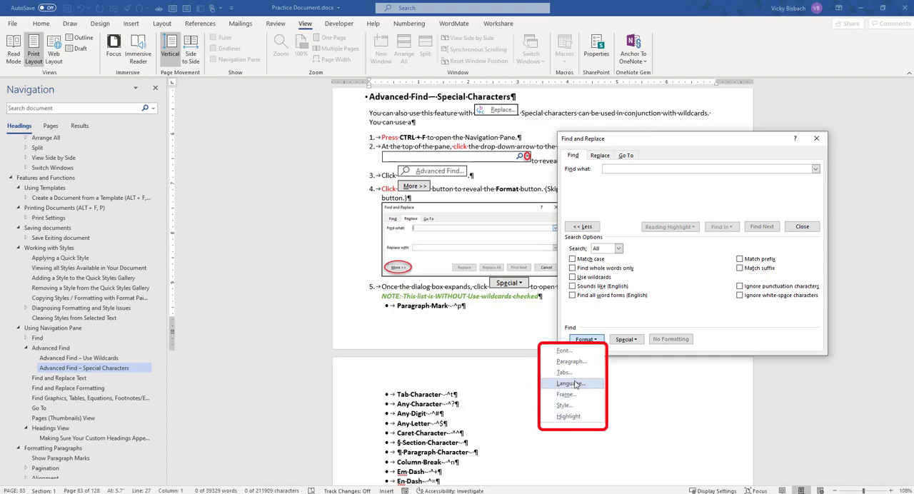
{"action": "left_click", "coordinate": [571, 352]}
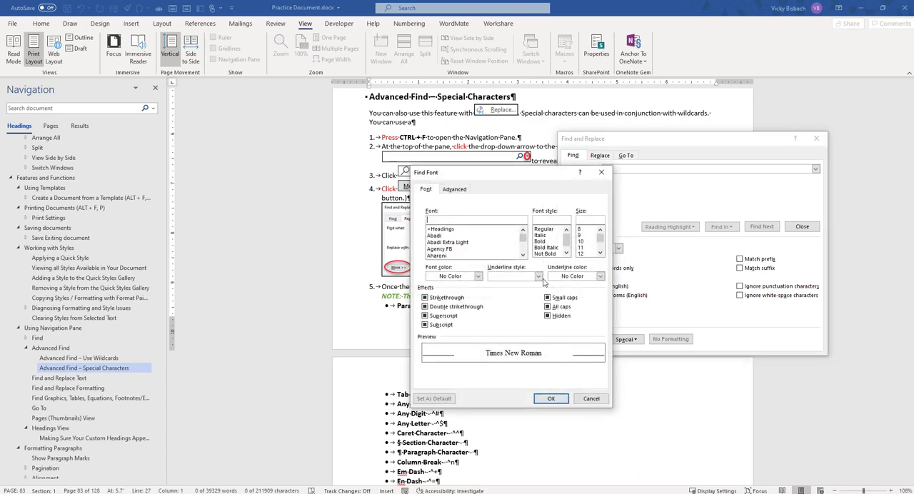
{"action": "left_click", "coordinate": [590, 400]}
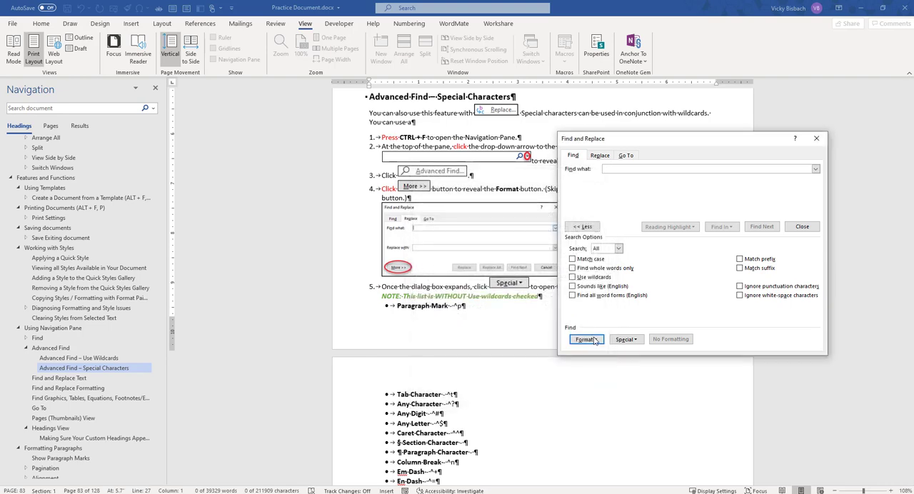
{"action": "left_click", "coordinate": [585, 340]}
{"action": "left_click", "coordinate": [582, 361]}
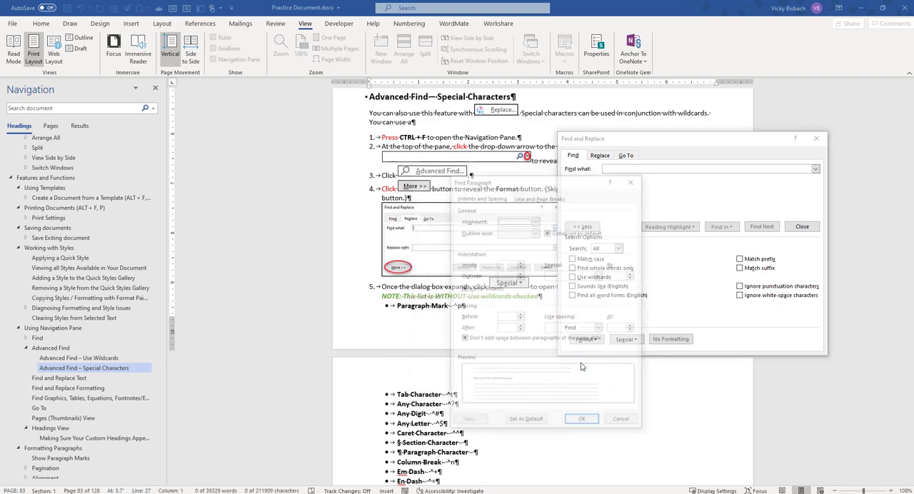
{"action": "left_click", "coordinate": [632, 179]}
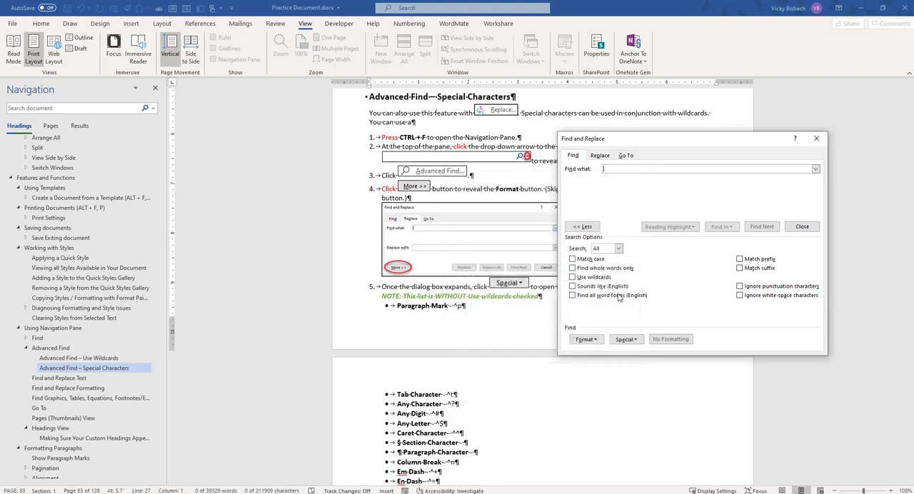
{"action": "left_click", "coordinate": [627, 339]}
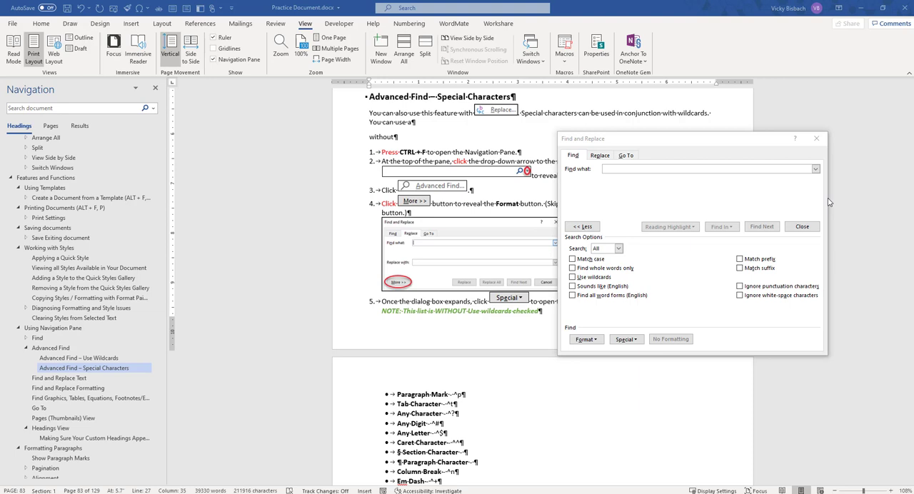
Step: Search for "without" and step through its next two occurrences
{"action": "left_click", "coordinate": [618, 168]}
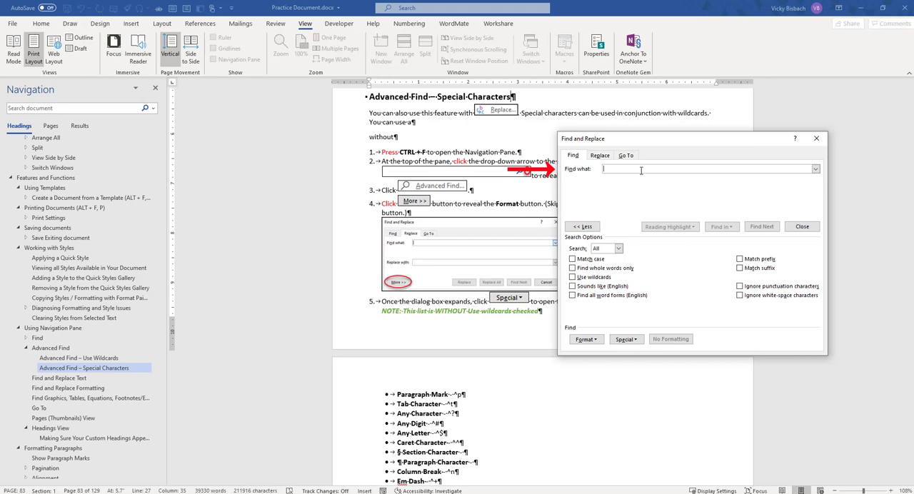
{"action": "type", "text": "without"}
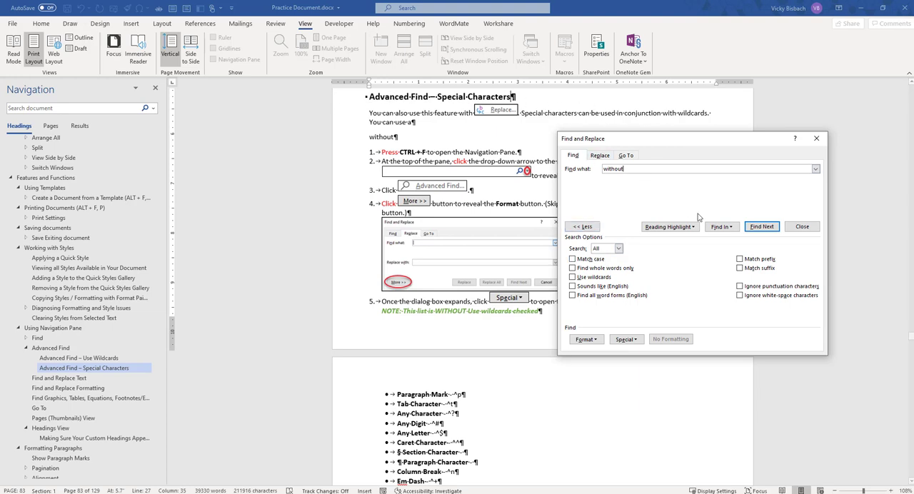
{"action": "left_click", "coordinate": [762, 228]}
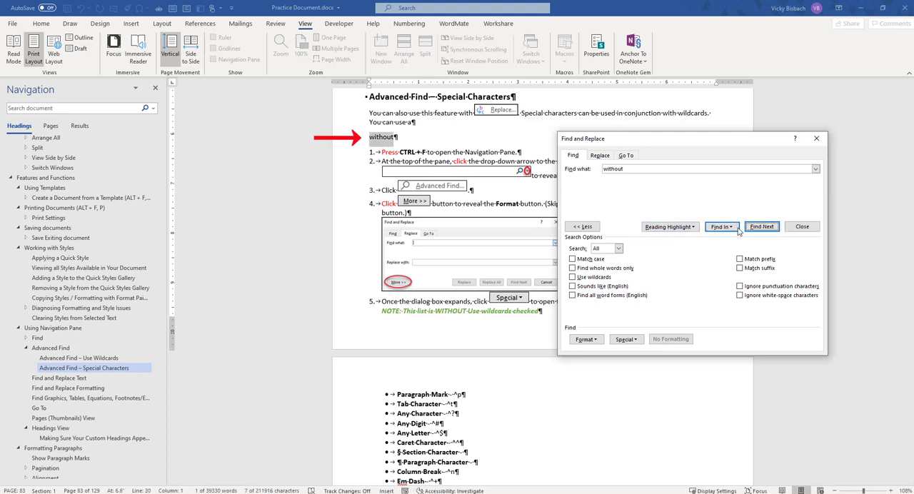
{"action": "left_click", "coordinate": [760, 227]}
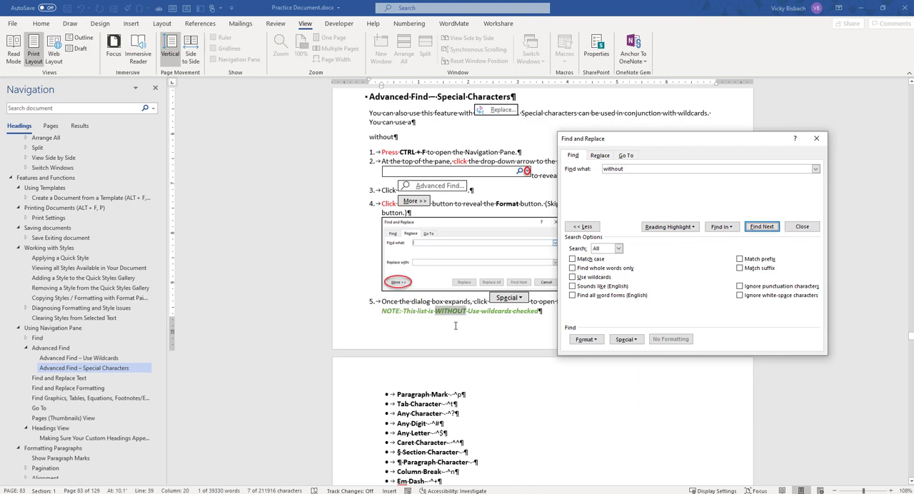
Step: Turn on Match case and search for "without" again from the end of the "Advanced Find – Special Characters" heading
{"action": "left_click", "coordinate": [580, 260]}
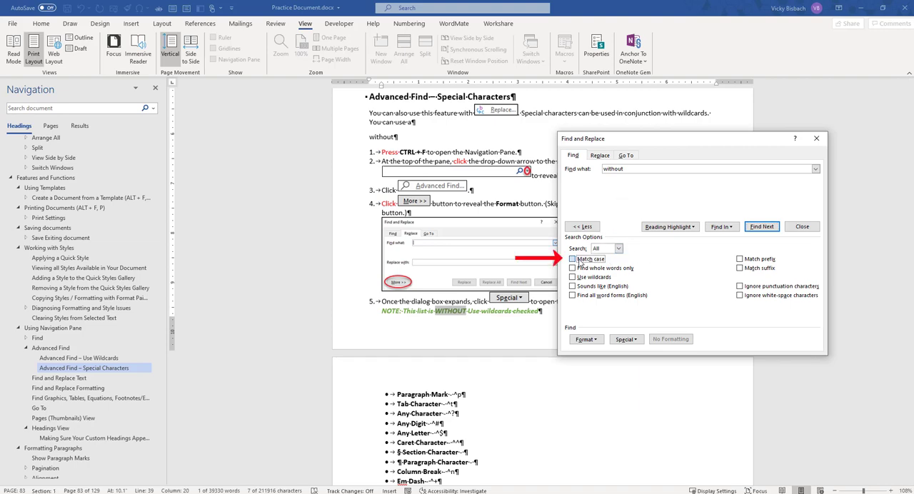
{"action": "left_click", "coordinate": [512, 100]}
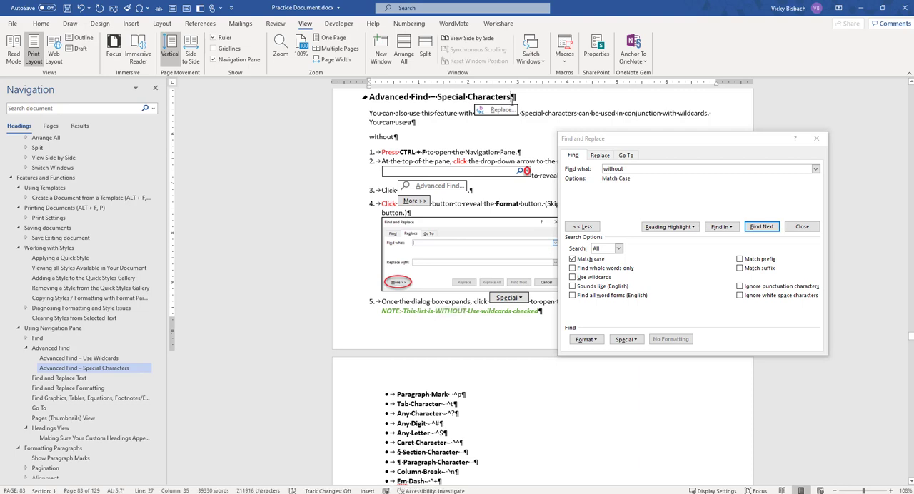
{"action": "left_click", "coordinate": [768, 227]}
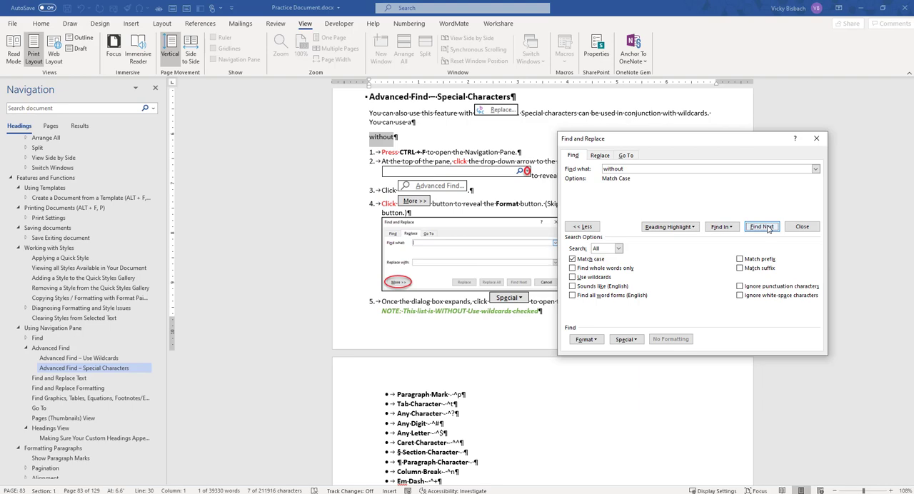
{"action": "left_click", "coordinate": [768, 227]}
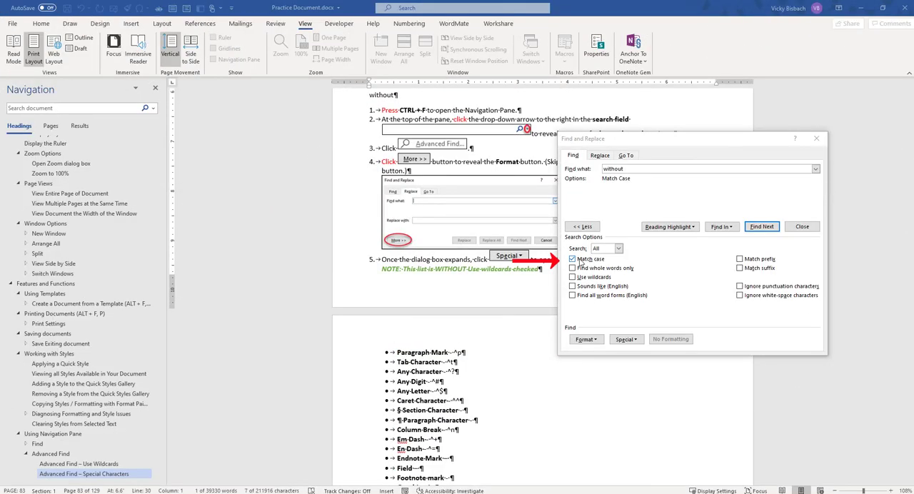
Step: Turn off Match case, shorten the search text to "with", and find its next occurrence
{"action": "left_click", "coordinate": [572, 259]}
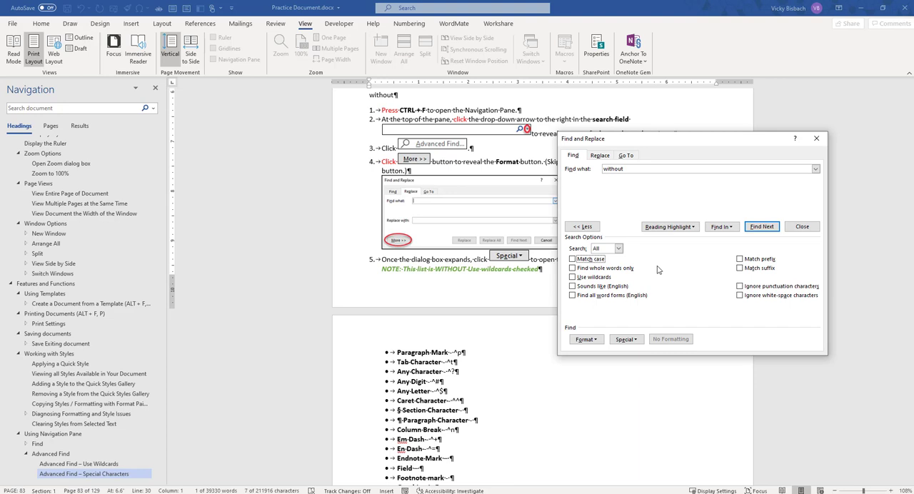
{"action": "left_click", "coordinate": [630, 169]}
{"action": "key", "text": "BackSpace"}
{"action": "key", "text": "BackSpace"}
{"action": "key", "text": "BackSpace"}
{"action": "left_click", "coordinate": [760, 227]}
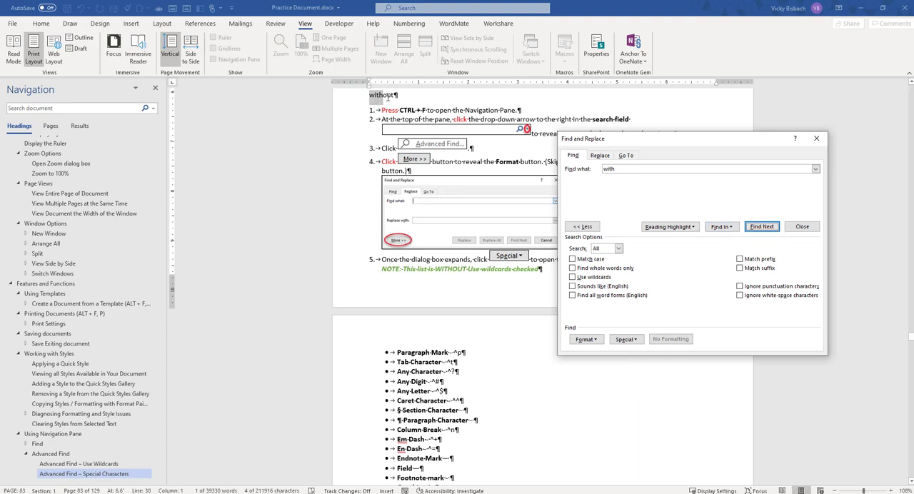
{"action": "scroll", "coordinate": [521, 187], "scroll_direction": "up", "scroll_amount": 1}
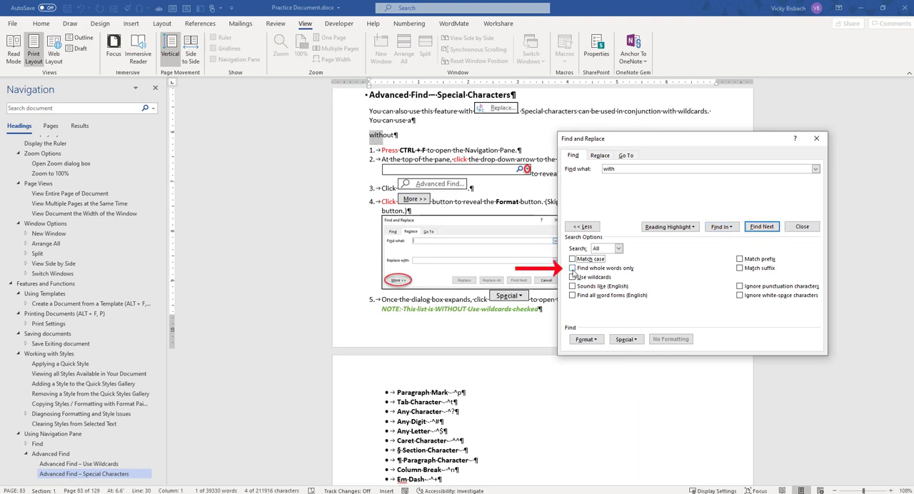
Step: Find the next occurrence of "with" using Find whole words only, and turn that option off again
{"action": "left_click", "coordinate": [572, 268]}
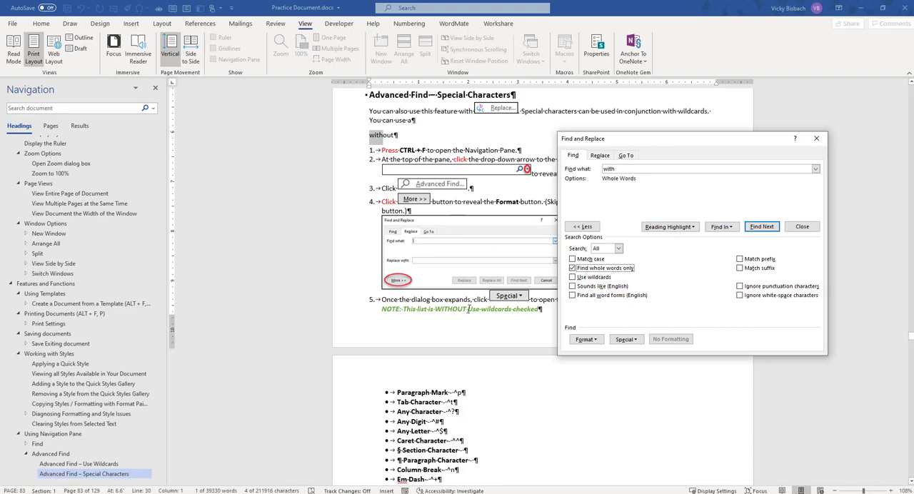
{"action": "left_click", "coordinate": [760, 227]}
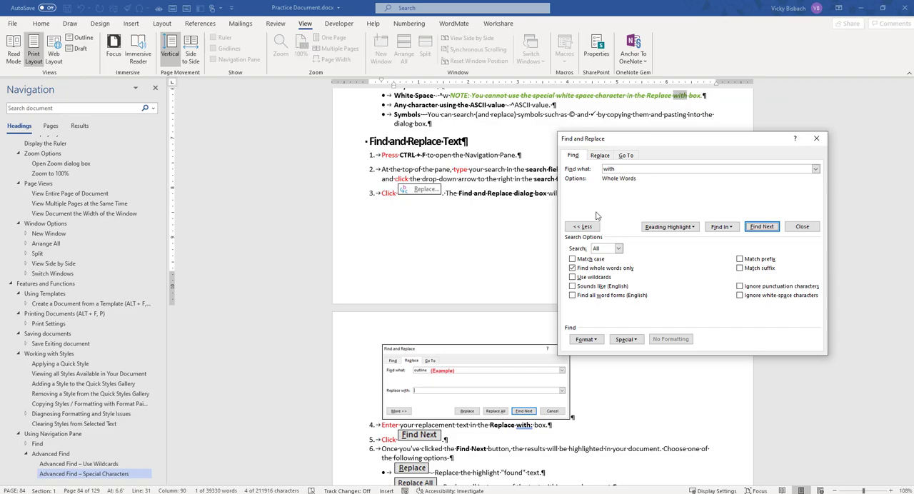
{"action": "left_click", "coordinate": [571, 268]}
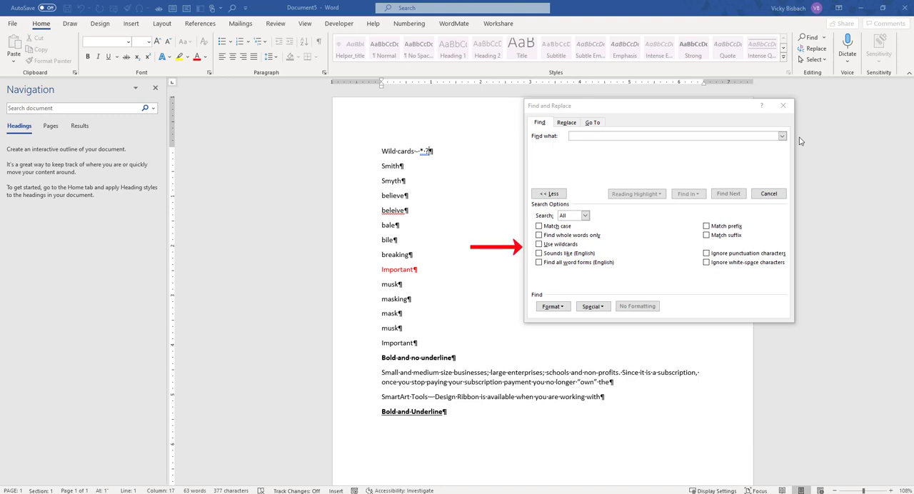
Step: Turn on Use wildcards and review the list of special wildcard characters, closing it without inserting any
{"action": "left_click", "coordinate": [539, 244]}
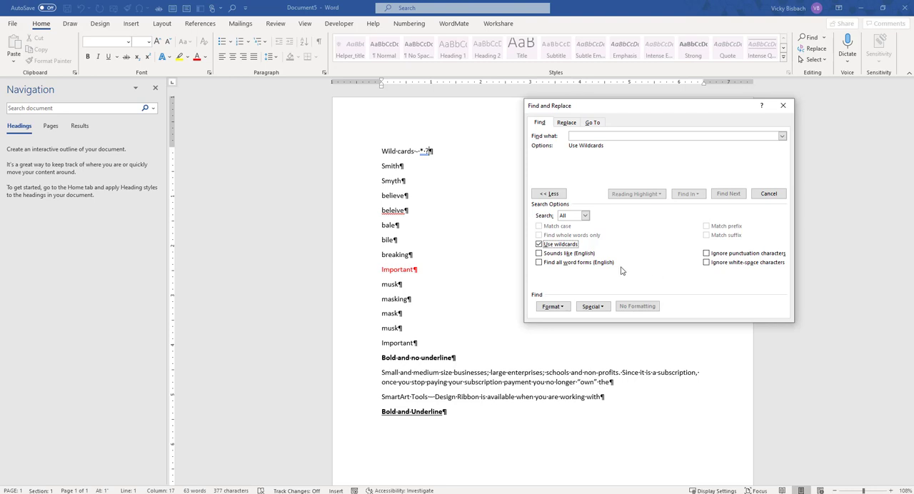
{"action": "left_click", "coordinate": [598, 307]}
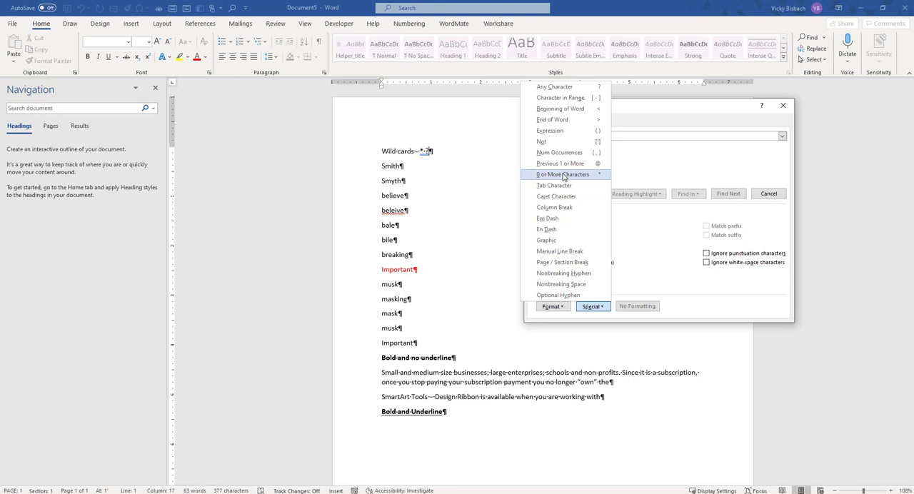
{"action": "left_click", "coordinate": [665, 265]}
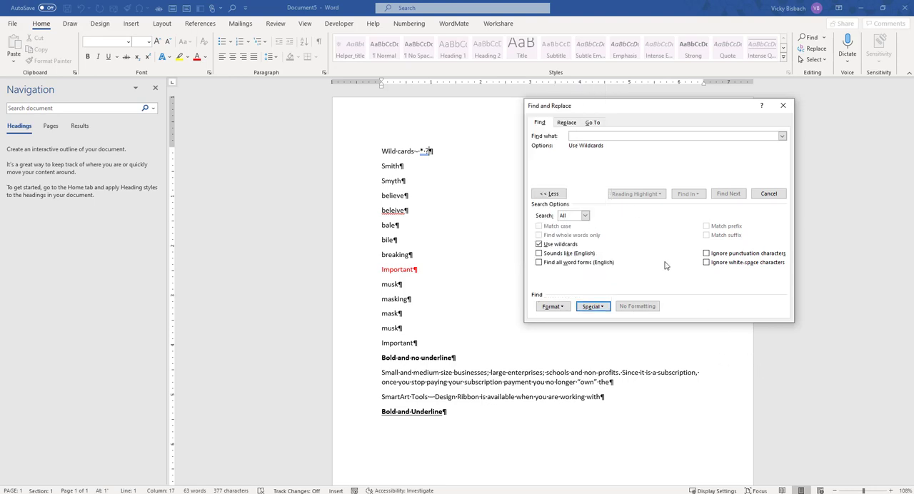
Step: Search for the wildcard pattern "Sm*th" and step through its first three matches
{"action": "left_click", "coordinate": [601, 135]}
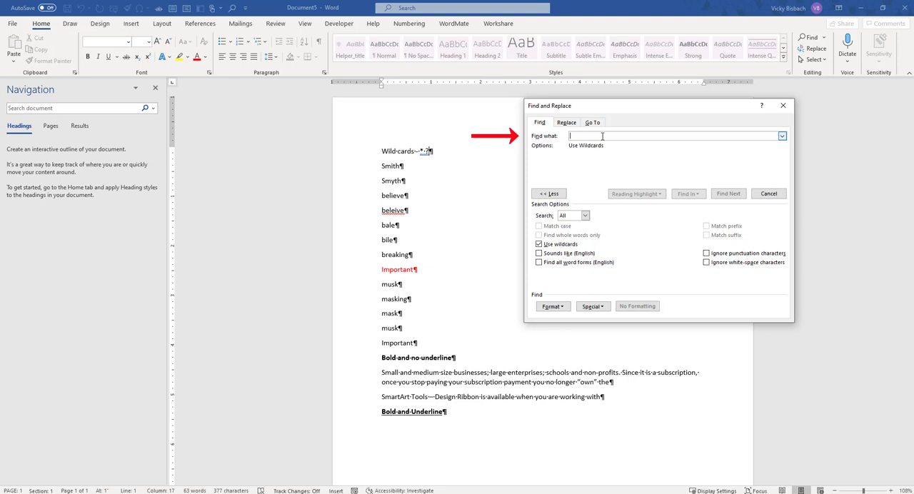
{"action": "type", "text": "Sm*t"}
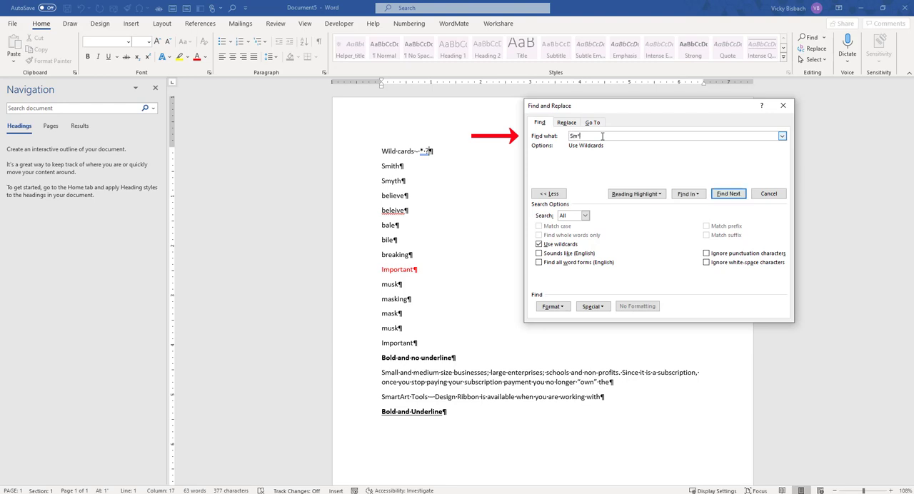
{"action": "type", "text": "h"}
{"action": "left_click", "coordinate": [729, 194]}
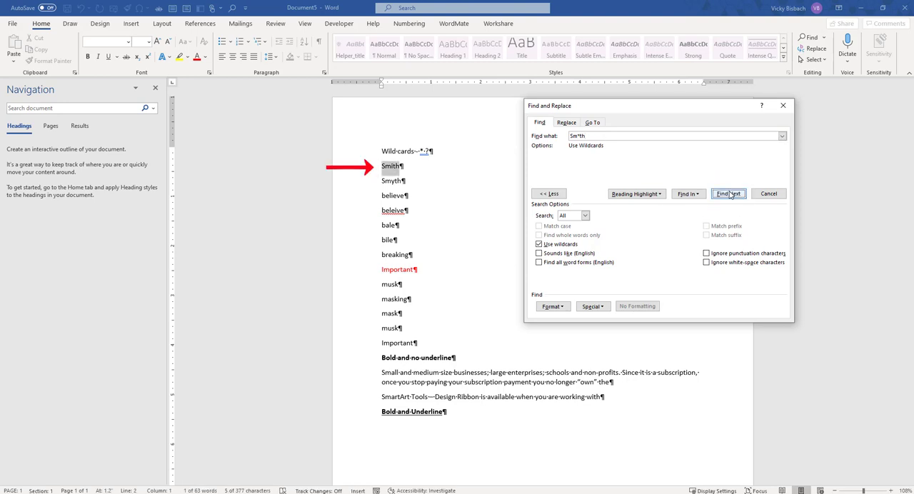
{"action": "left_click", "coordinate": [729, 195]}
{"action": "left_click", "coordinate": [729, 194]}
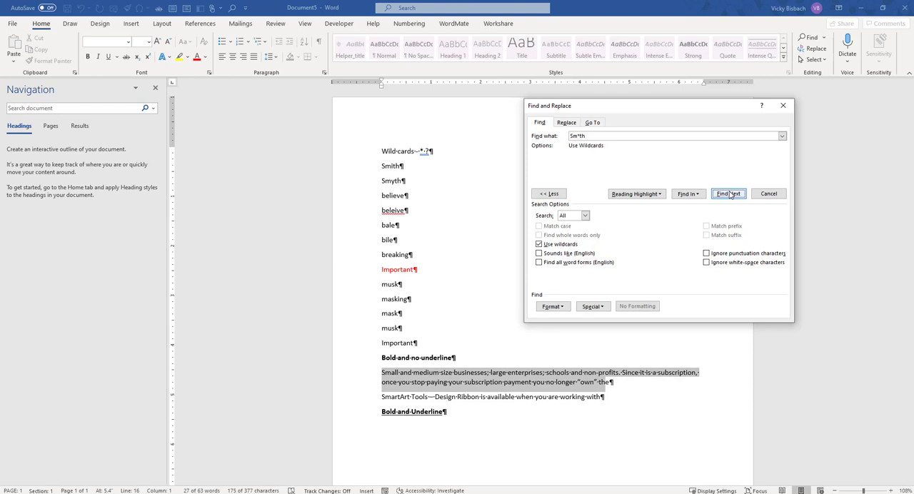
Step: Change the search pattern to "Sm?th" and step through its matches from the end of the "Wild cards" line until the search finishes
{"action": "left_click", "coordinate": [431, 152]}
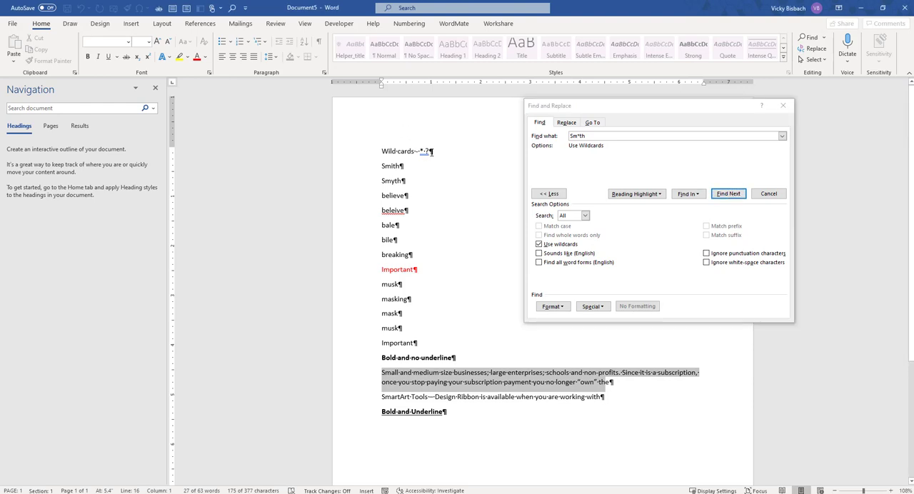
{"action": "left_click", "coordinate": [580, 135]}
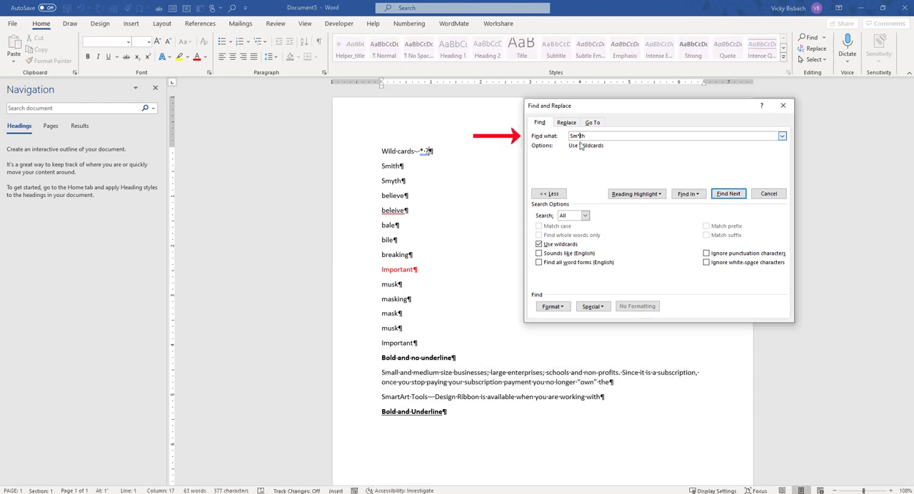
{"action": "key", "text": "BackSpace"}
{"action": "type", "text": "?"}
{"action": "left_click", "coordinate": [728, 195]}
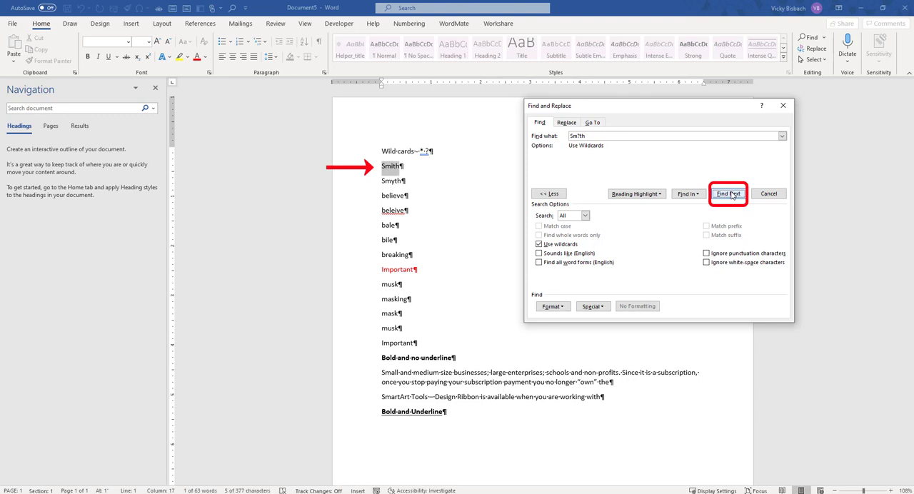
{"action": "left_click", "coordinate": [732, 195]}
{"action": "left_click", "coordinate": [731, 195]}
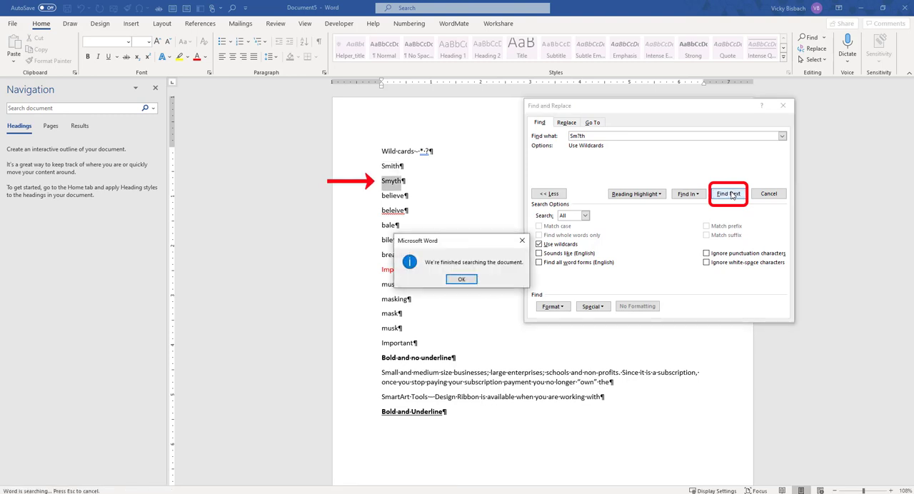
{"action": "left_click", "coordinate": [464, 279]}
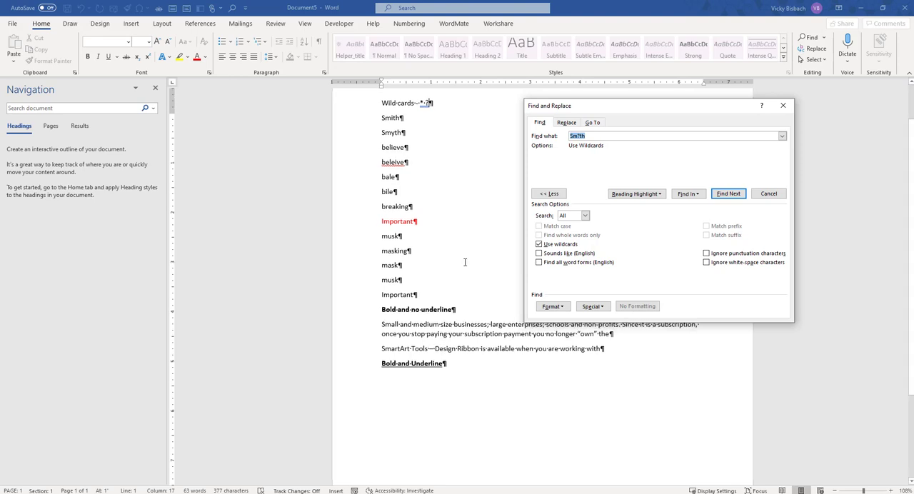
Step: Replace the search pattern with "bel??ve" and step through its matches in the word list
{"action": "scroll", "coordinate": [464, 263], "scroll_direction": "up", "scroll_amount": 1}
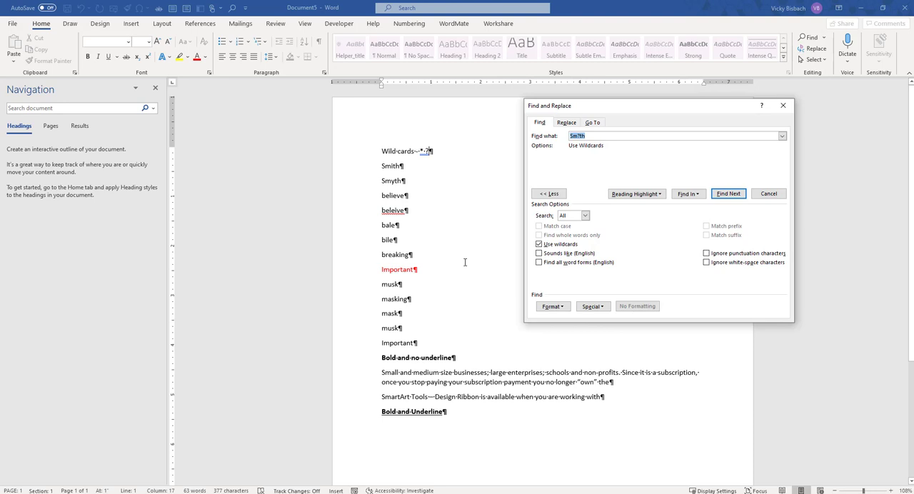
{"action": "left_click", "coordinate": [592, 136]}
{"action": "left_click_drag", "start_coordinate": [592, 136], "coordinate": [562, 138]}
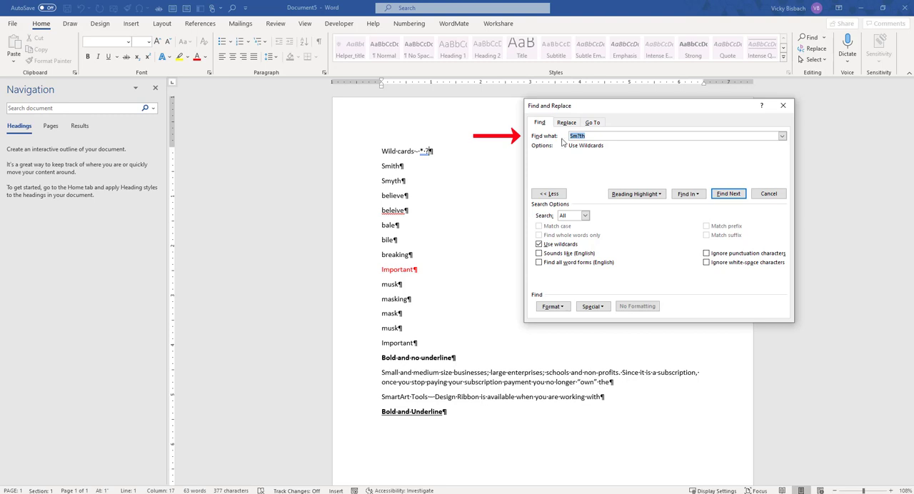
{"action": "type", "text": "bel??ve"}
{"action": "left_click", "coordinate": [728, 194]}
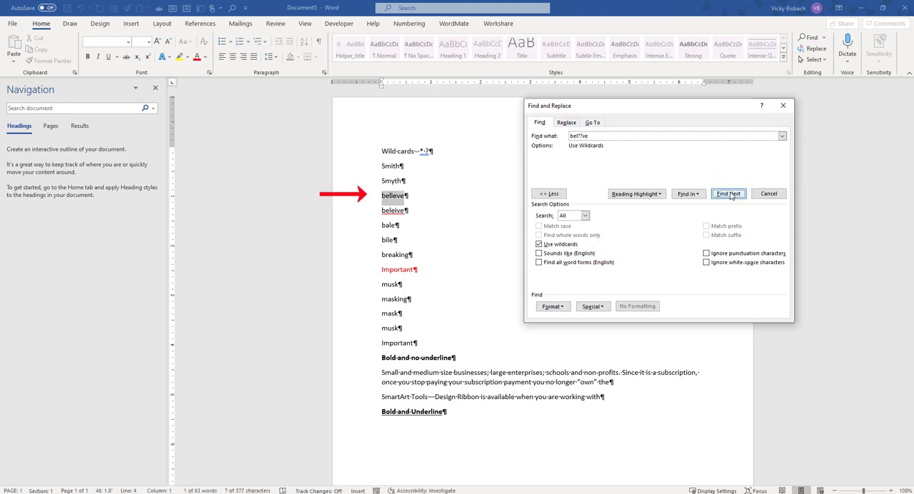
{"action": "left_click", "coordinate": [728, 194]}
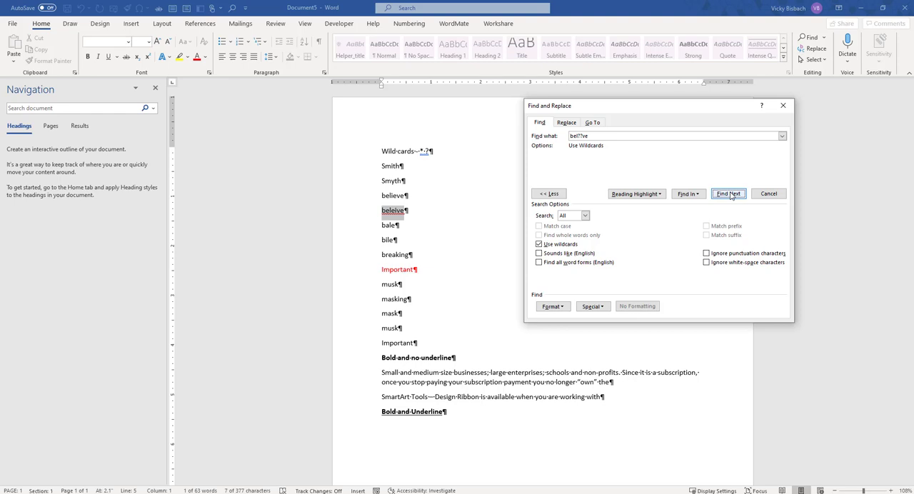
{"action": "left_click", "coordinate": [729, 195]}
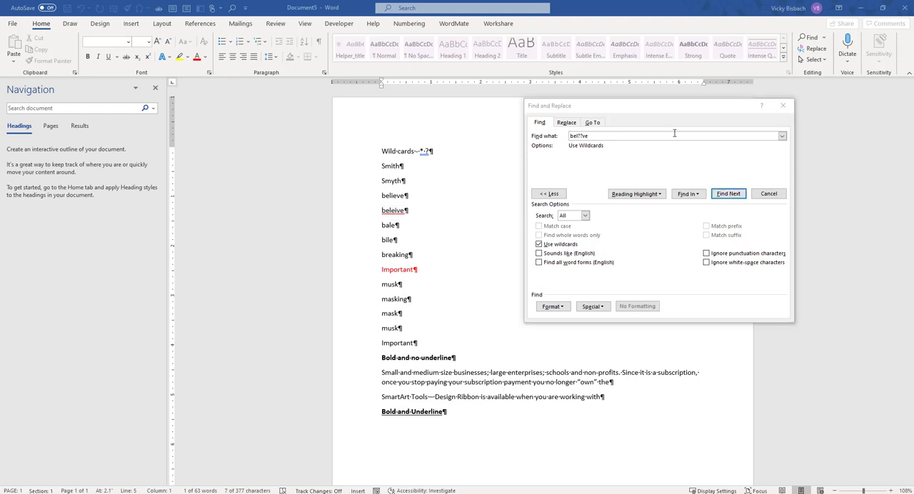
Step: Replace the search pattern with "b*e" and step through its matches down to the paragraph about small and medium size businesses
{"action": "left_click", "coordinate": [588, 136]}
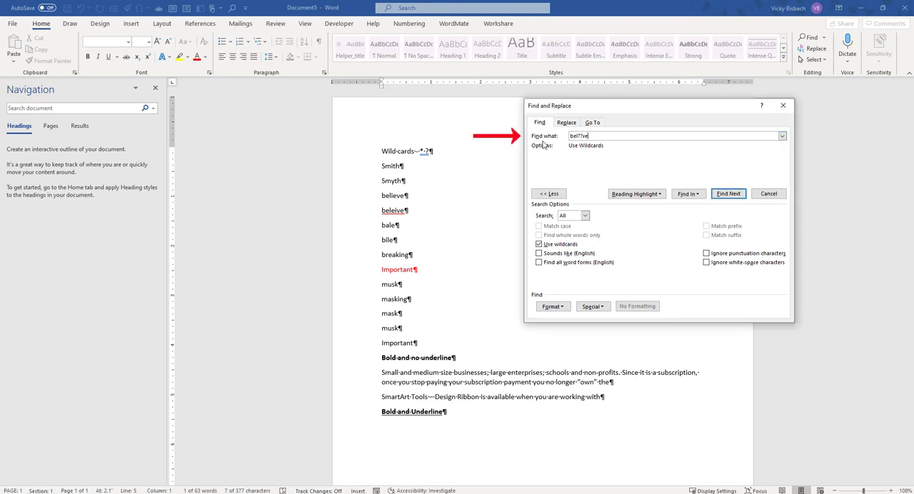
{"action": "left_click_drag", "start_coordinate": [598, 135], "coordinate": [564, 136]}
{"action": "type", "text": "b*e"}
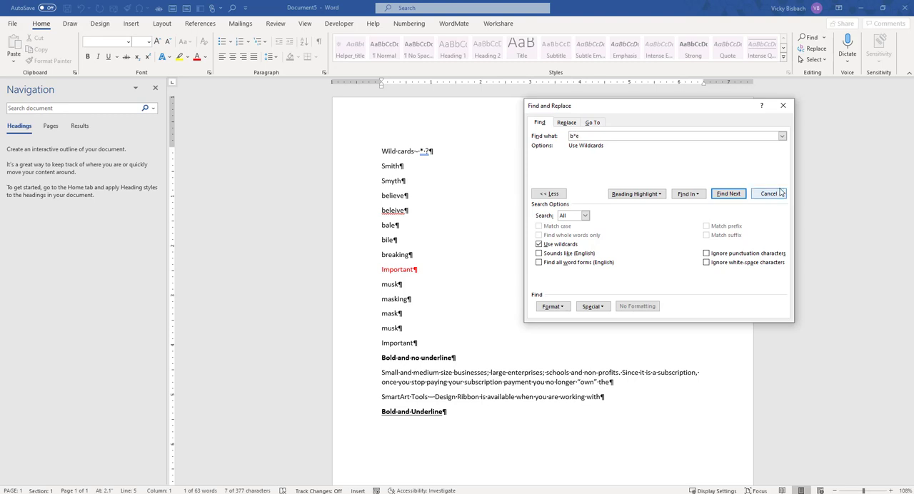
{"action": "left_click", "coordinate": [727, 194]}
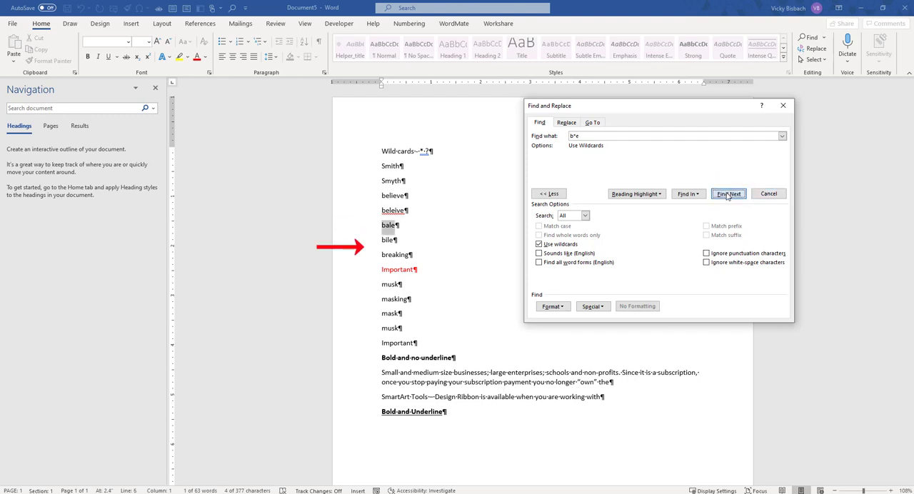
{"action": "left_click", "coordinate": [727, 194]}
{"action": "left_click", "coordinate": [728, 194]}
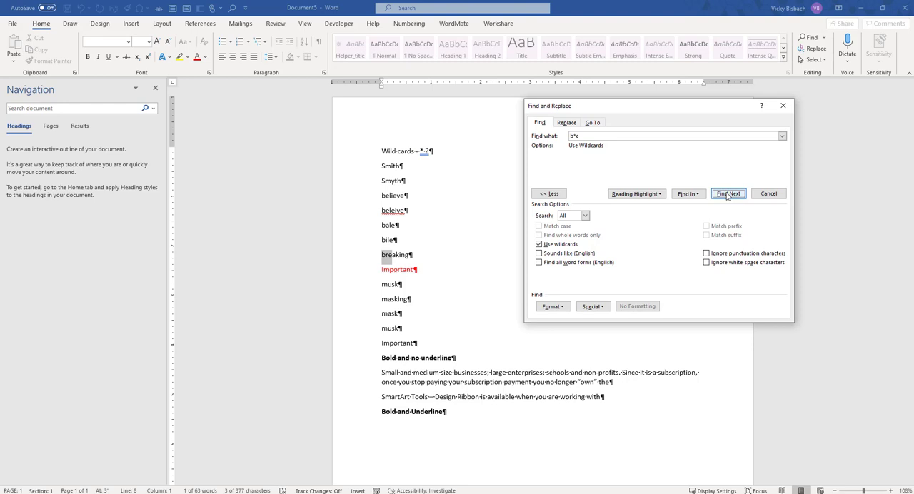
{"action": "left_click", "coordinate": [727, 193]}
{"action": "left_click", "coordinate": [726, 195]}
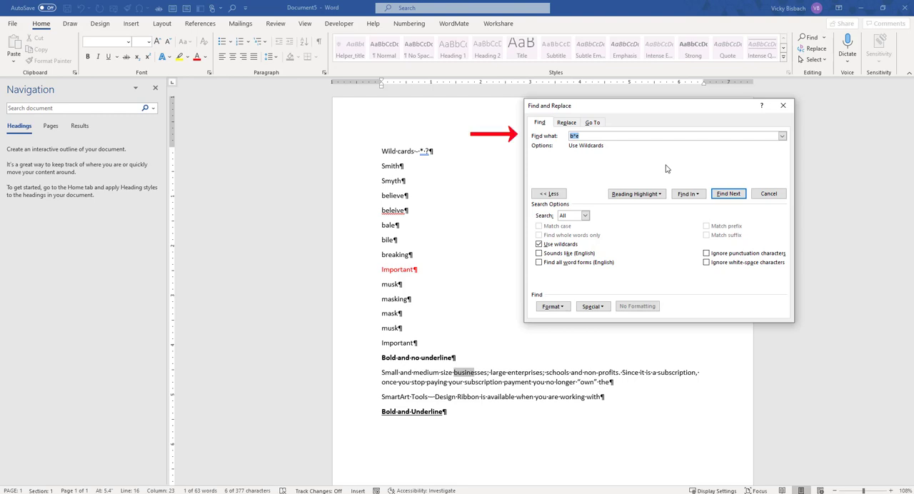
Step: Search for the pattern "bus?ness?s" starting from the end of the "Wild cards" line
{"action": "type", "text": "bus?ness"}
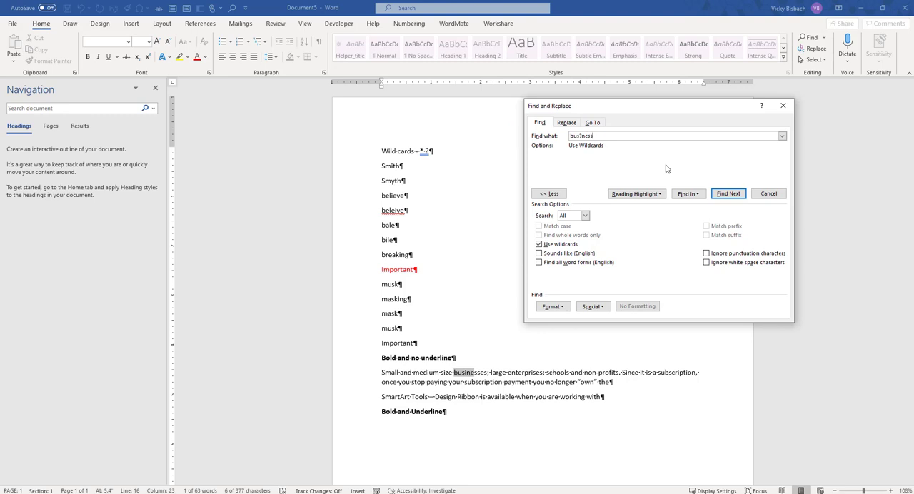
{"action": "type", "text": "?s"}
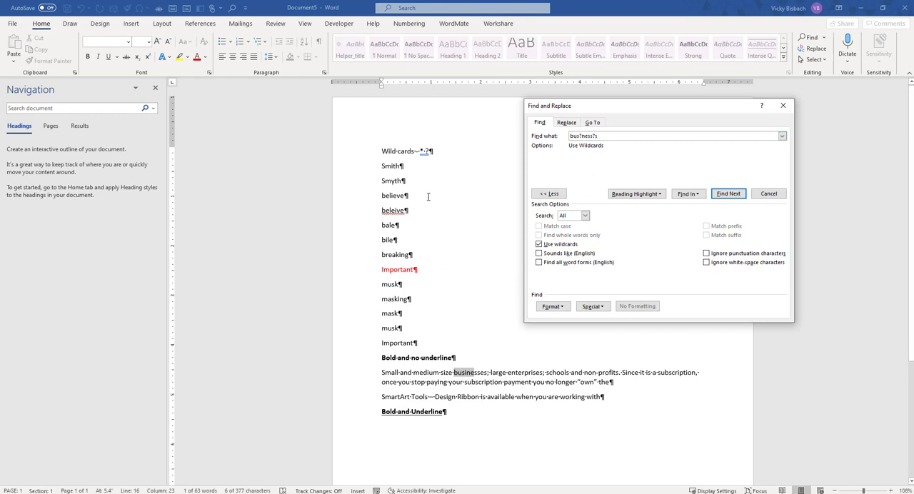
{"action": "left_click", "coordinate": [429, 151]}
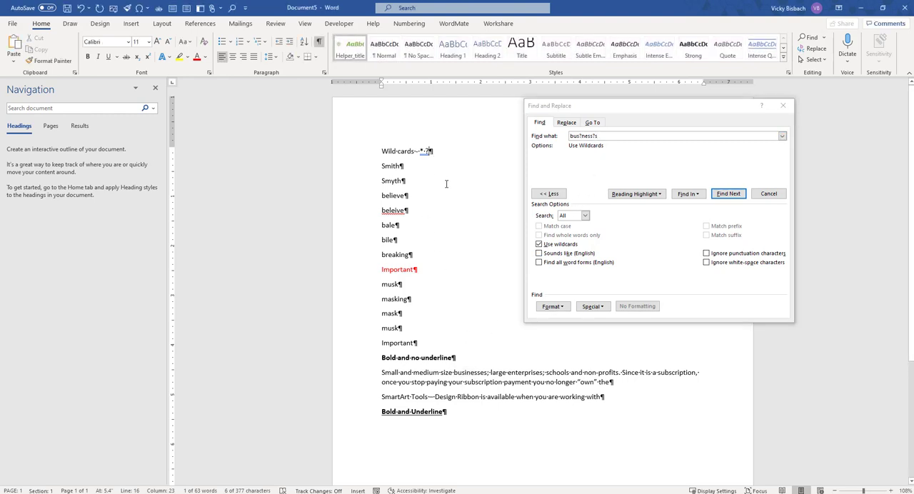
{"action": "left_click", "coordinate": [729, 194]}
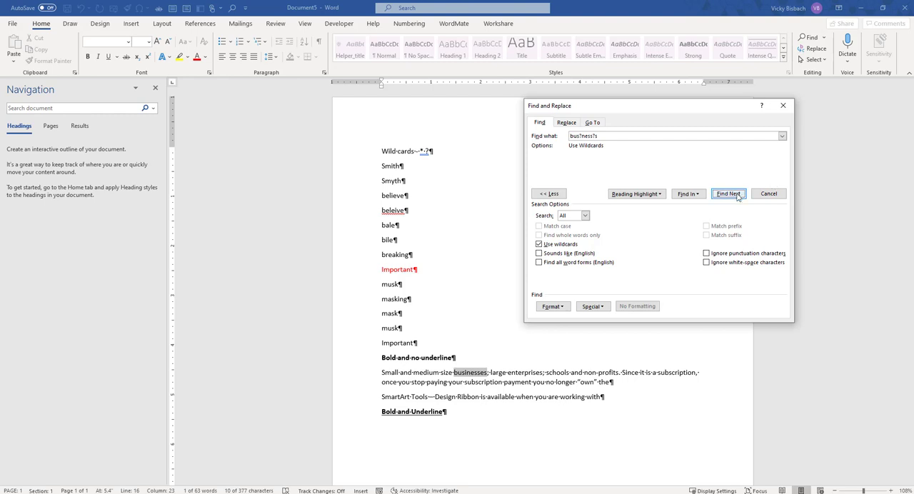
Step: Clear the search text and review the special list for the Beginning of Word and End of Word wildcards
{"action": "left_click_drag", "start_coordinate": [600, 136], "coordinate": [562, 139]}
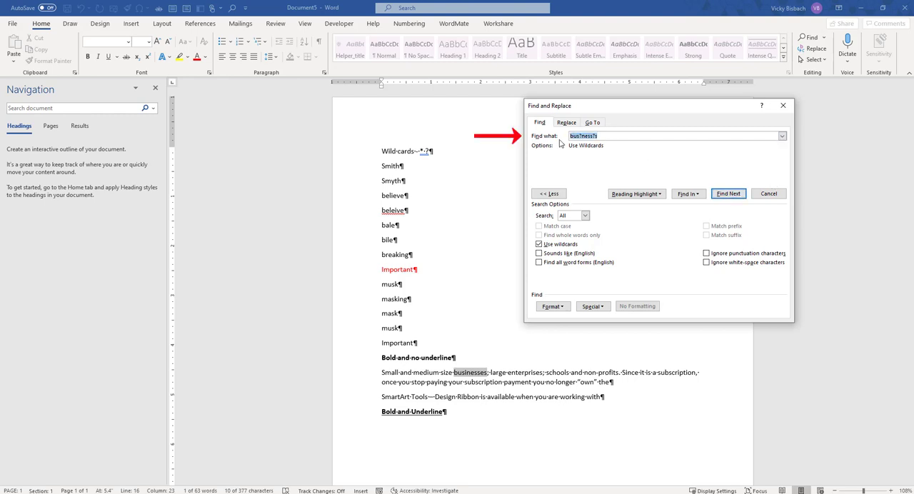
{"action": "key", "text": "BackSpace"}
{"action": "left_click", "coordinate": [592, 306]}
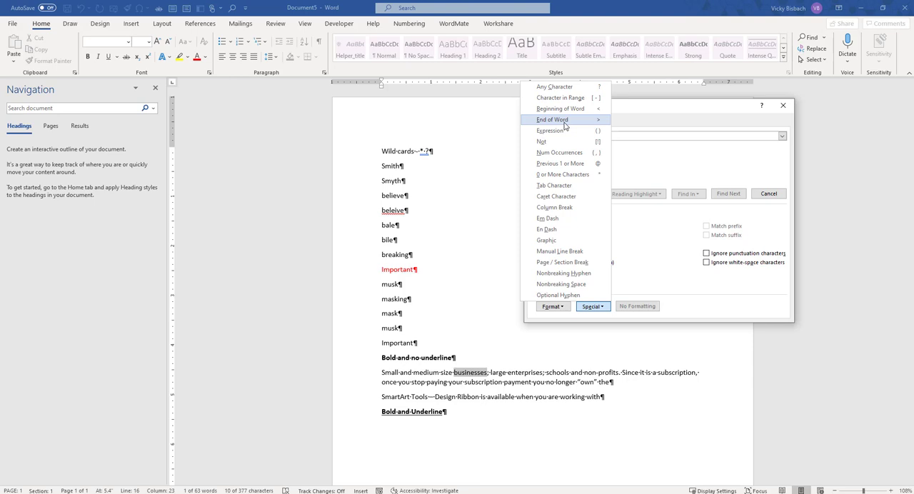
{"action": "left_click", "coordinate": [657, 233]}
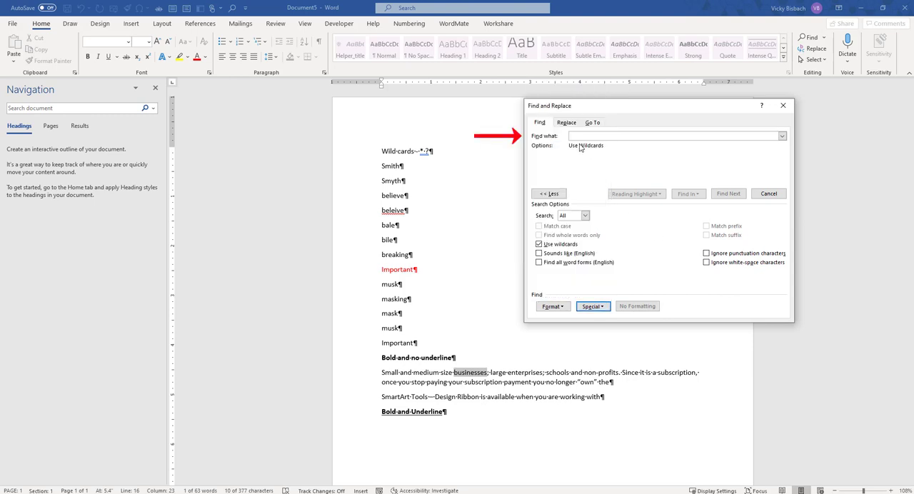
Step: Search for the pattern "<m*k>" and step through its matches in the word list
{"action": "left_click", "coordinate": [576, 136]}
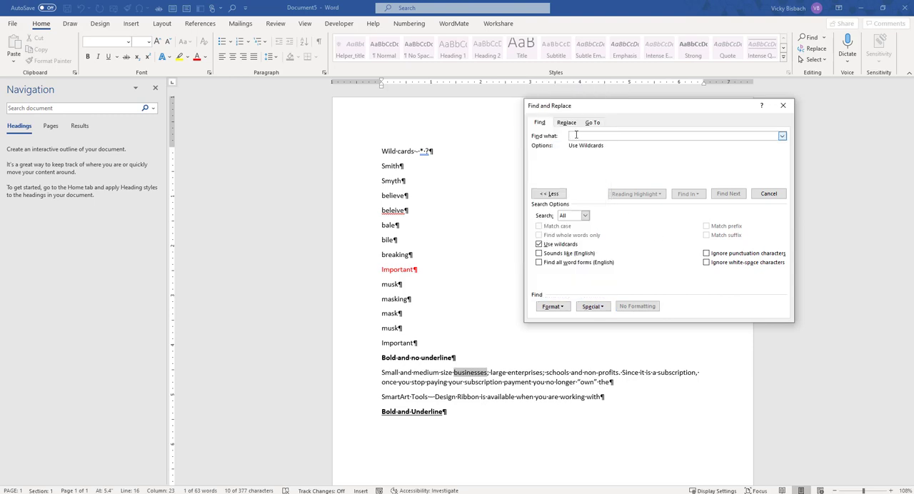
{"action": "type", "text": "<"}
{"action": "type", "text": "b"}
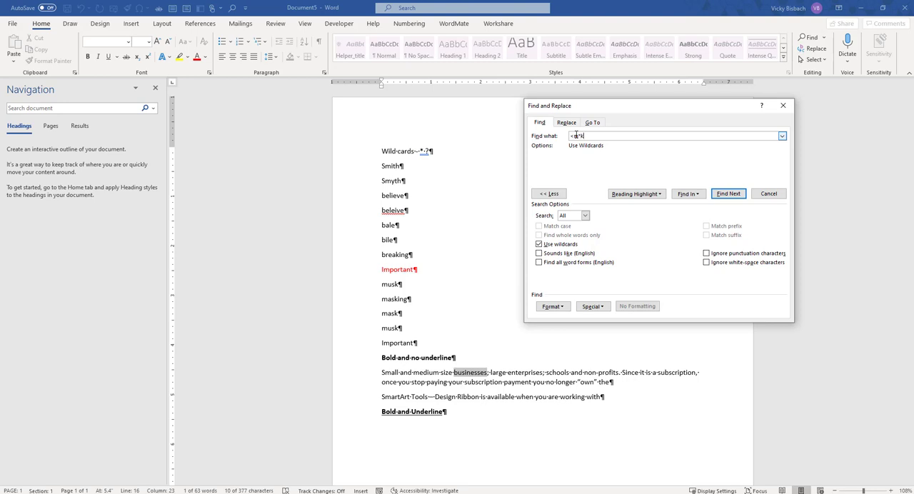
{"action": "type", "text": ">"}
{"action": "left_click", "coordinate": [726, 194]}
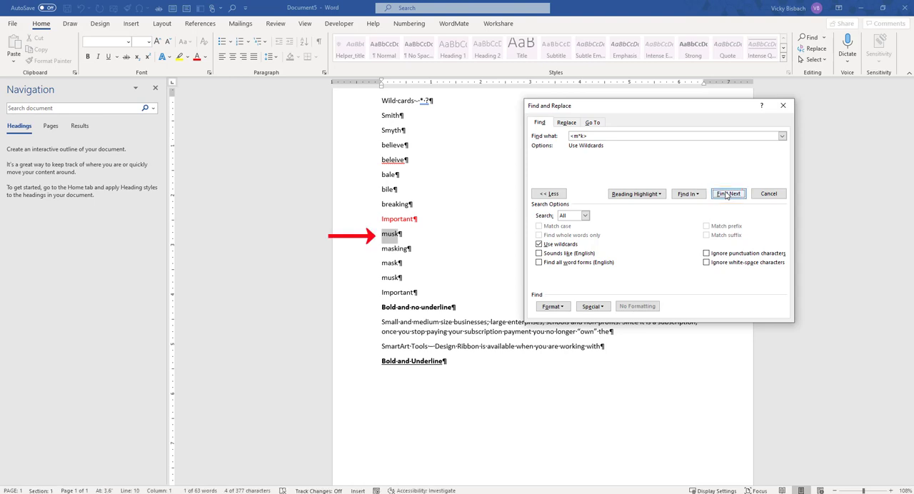
{"action": "left_click", "coordinate": [726, 194]}
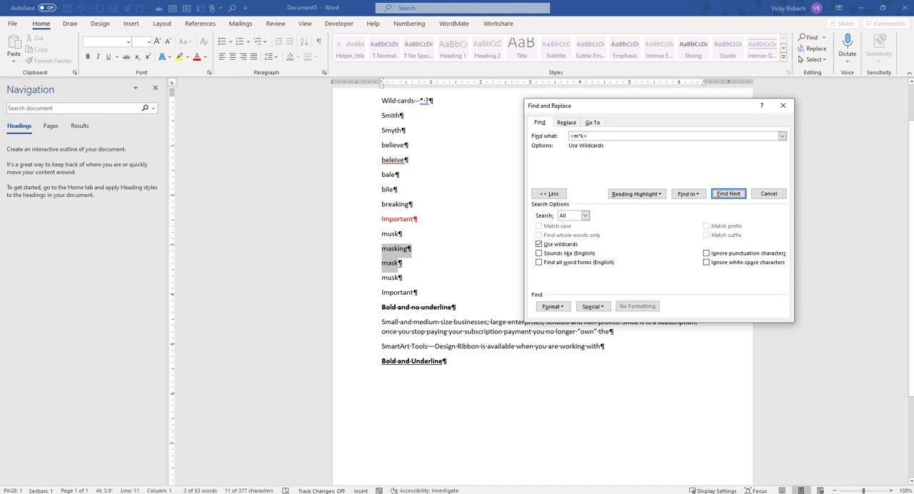
{"action": "left_click", "coordinate": [728, 194]}
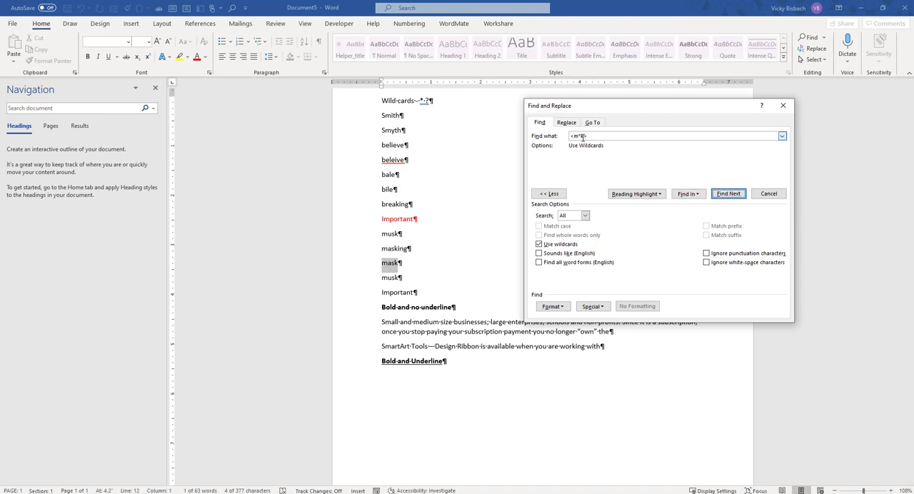
Step: Search for the pattern "<m??k>" starting from the end of the "Wild cards" line, and also for the pattern "<mu?k>"
{"action": "type", "text": "?"}
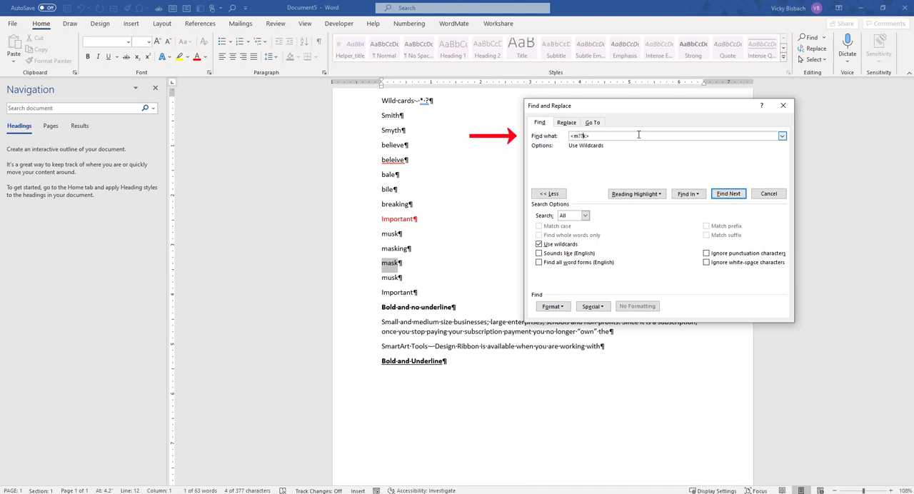
{"action": "type", "text": "?"}
{"action": "double_click", "coordinate": [430, 101]}
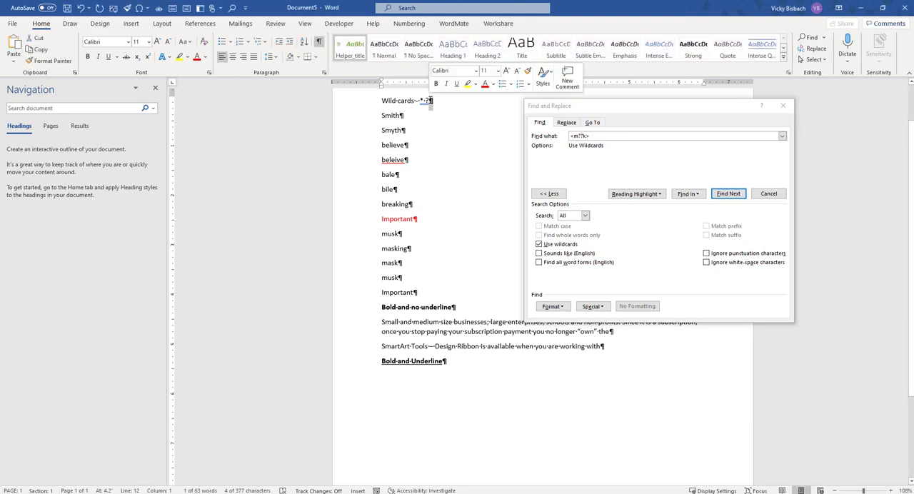
{"action": "left_click", "coordinate": [431, 106]}
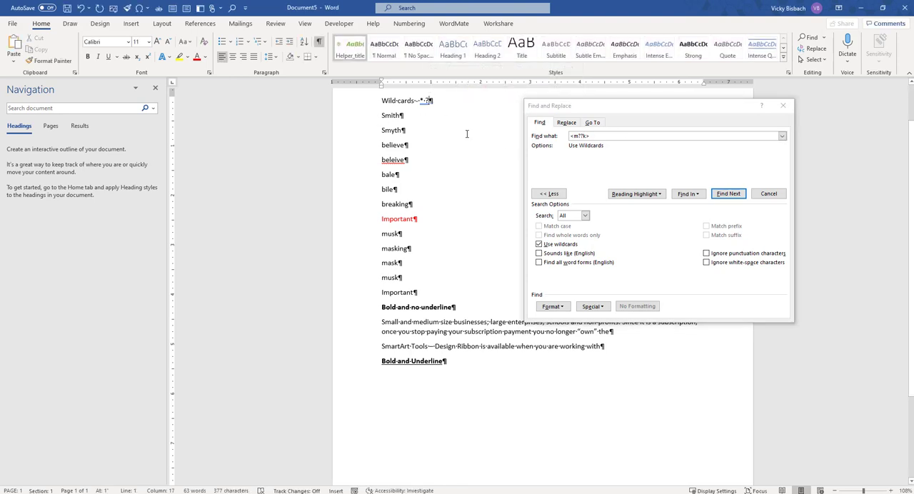
{"action": "left_click", "coordinate": [728, 194]}
{"action": "left_click", "coordinate": [729, 194]}
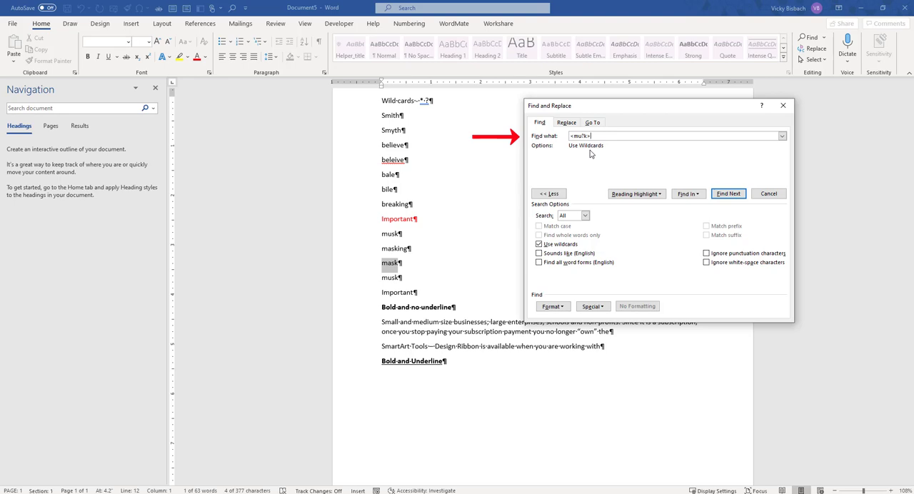
{"action": "left_click", "coordinate": [730, 194]}
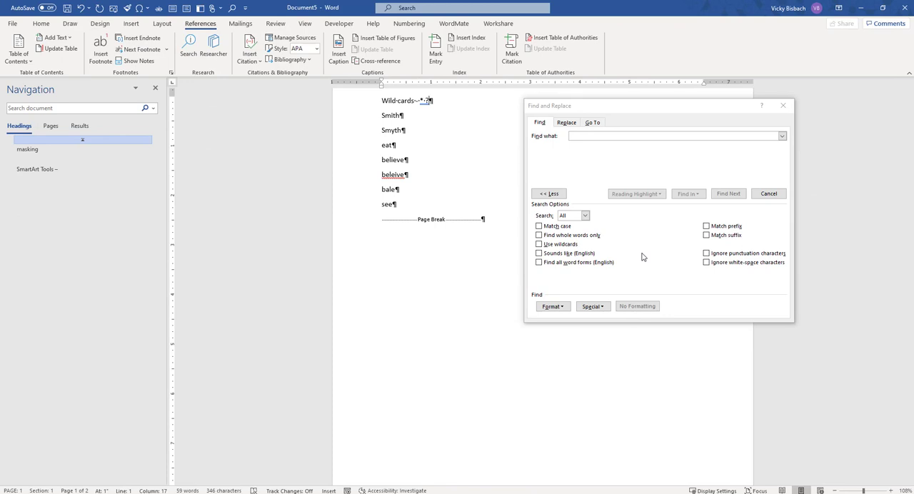
Step: Search for "see" with Sounds like (English) enabled and step through its matches
{"action": "left_click", "coordinate": [539, 253]}
{"action": "left_click", "coordinate": [585, 136]}
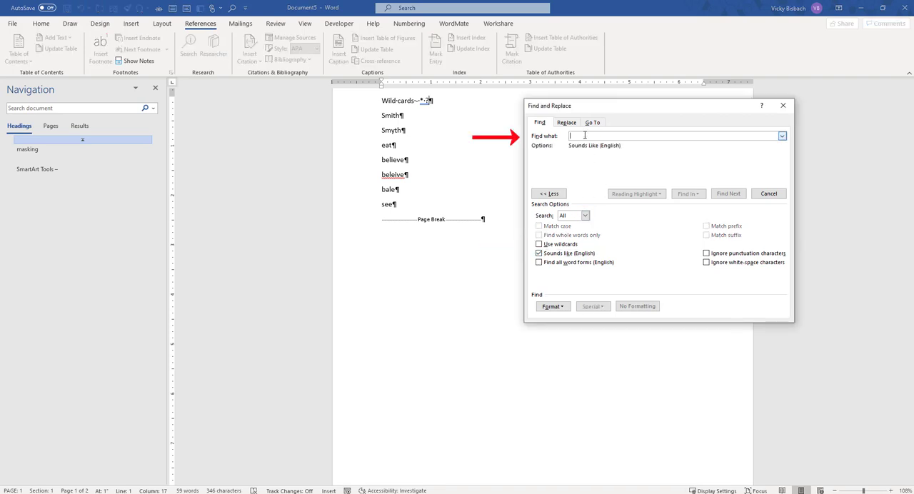
{"action": "type", "text": "see"}
{"action": "left_click", "coordinate": [728, 194]}
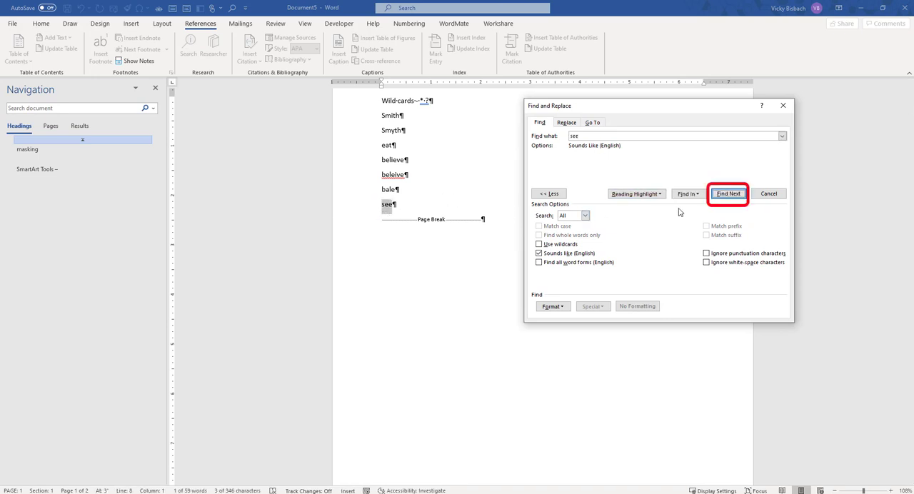
{"action": "left_click", "coordinate": [728, 193]}
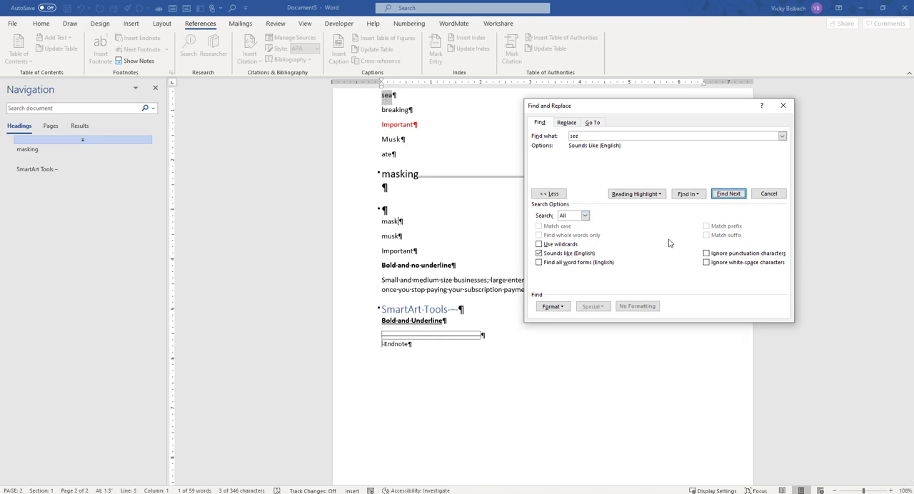
Step: Replace Sounds like with Find all word forms (English), search for "eat" and step through its matches
{"action": "left_click", "coordinate": [539, 253]}
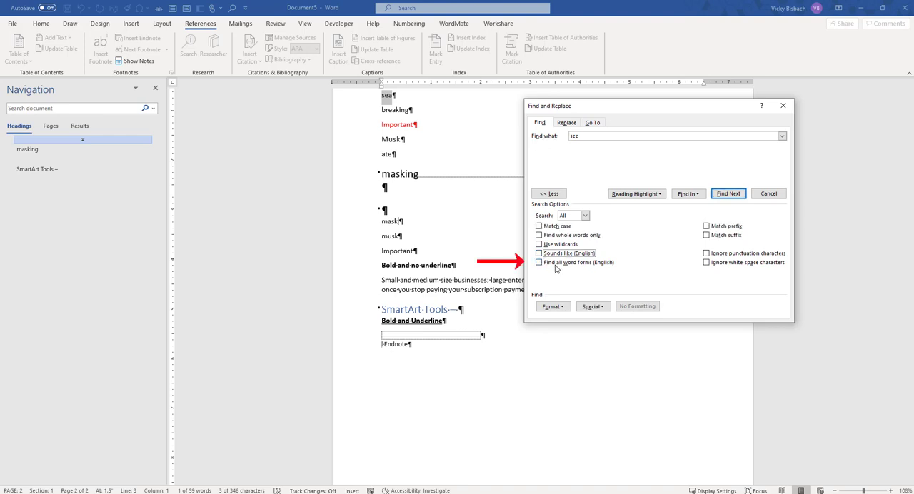
{"action": "left_click", "coordinate": [539, 262]}
{"action": "type", "text": "eat"}
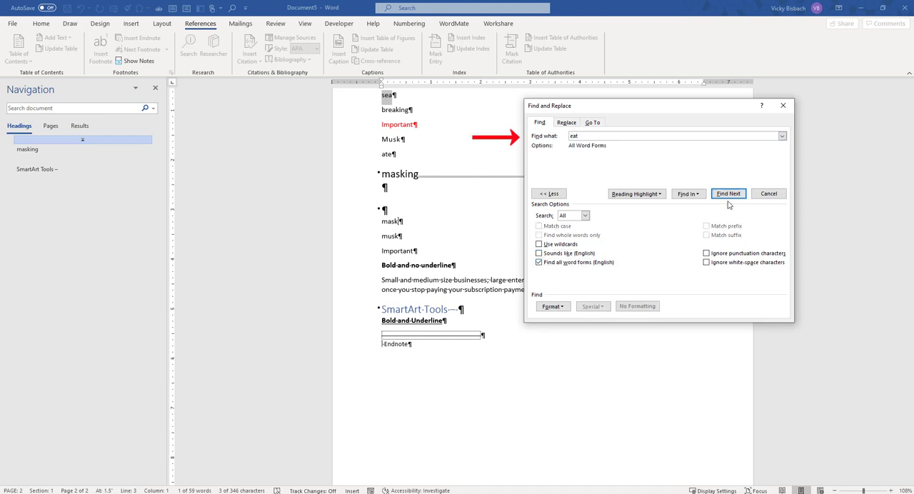
{"action": "left_click", "coordinate": [729, 194]}
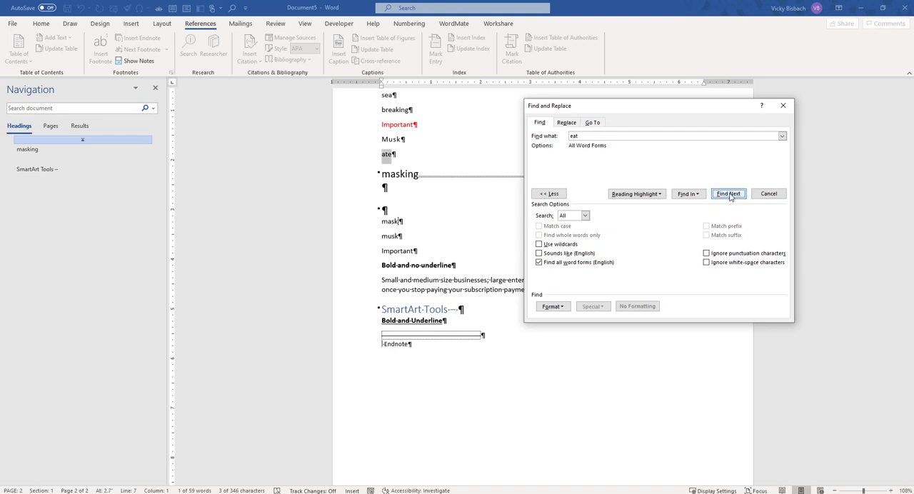
{"action": "left_click", "coordinate": [728, 194]}
{"action": "left_click", "coordinate": [461, 280]}
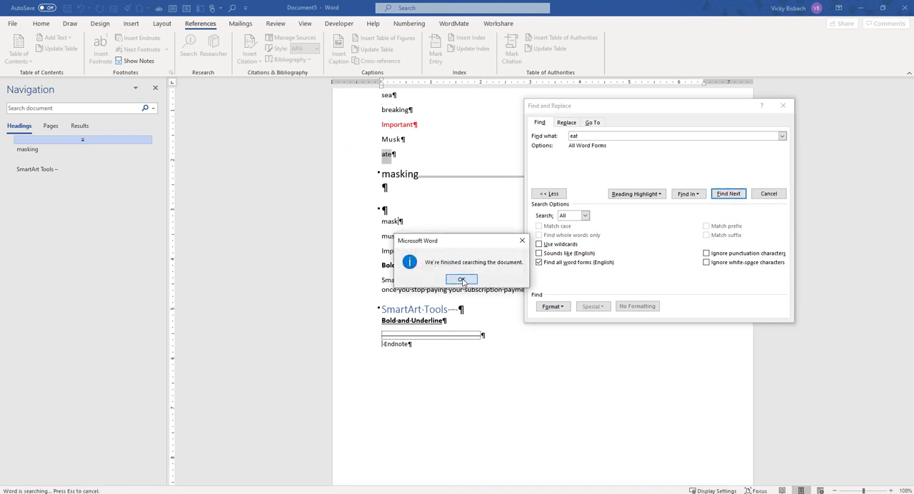
{"action": "left_click", "coordinate": [729, 193]}
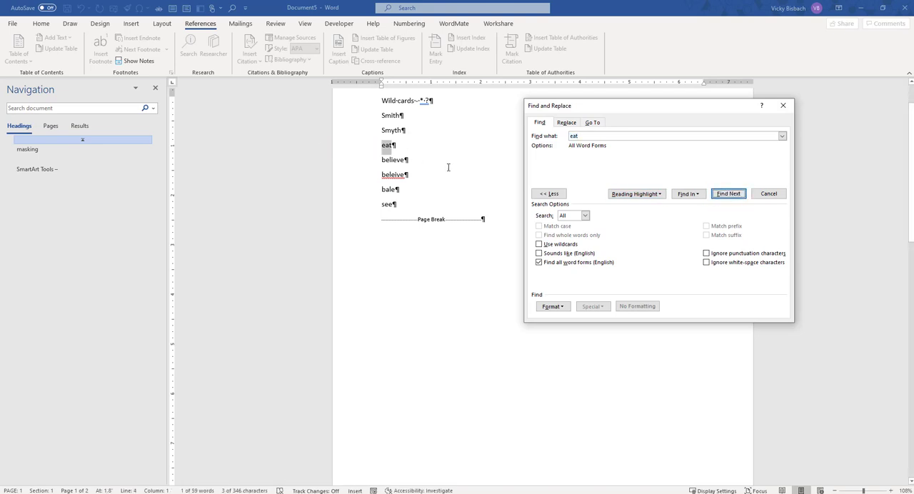
Step: Clear the search text and turn off Find all word forms (English)
{"action": "left_click_drag", "start_coordinate": [585, 136], "coordinate": [562, 138]}
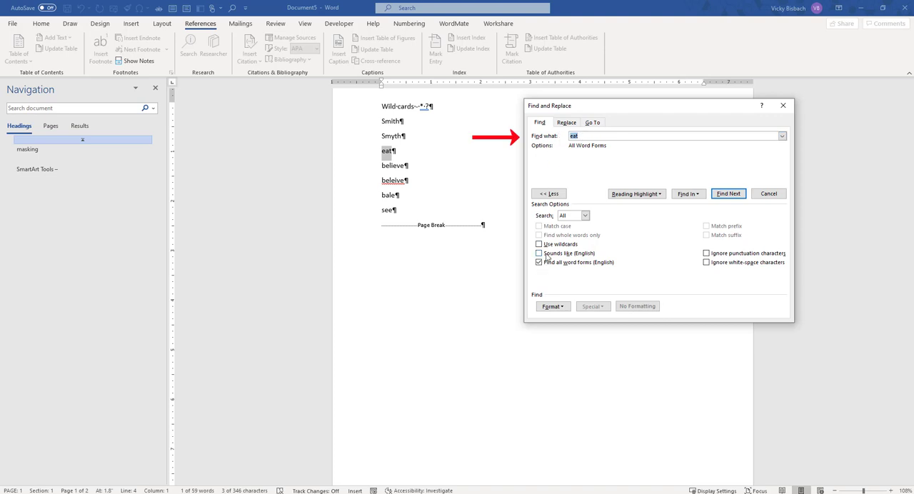
{"action": "key", "text": "Delete"}
{"action": "left_click", "coordinate": [539, 262]}
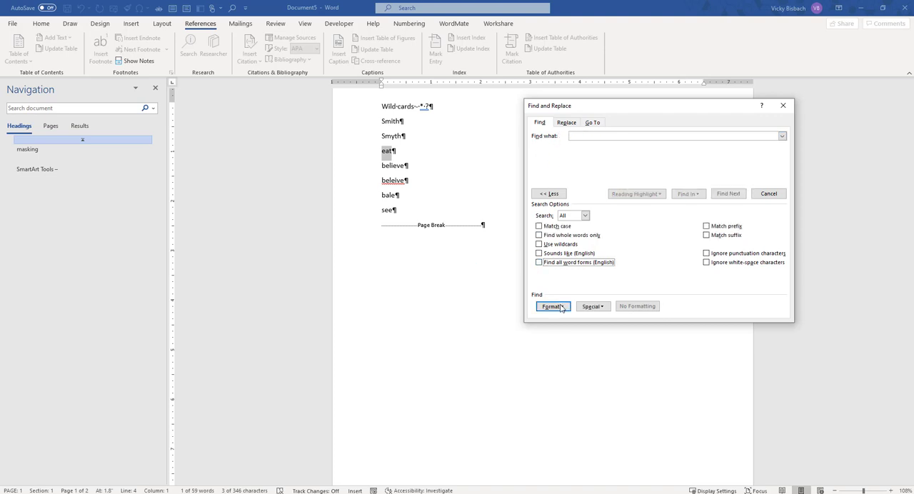
Step: Search for any text with bold font and a single underline, starting from the end of the "Wild cards" line
{"action": "left_click", "coordinate": [434, 120]}
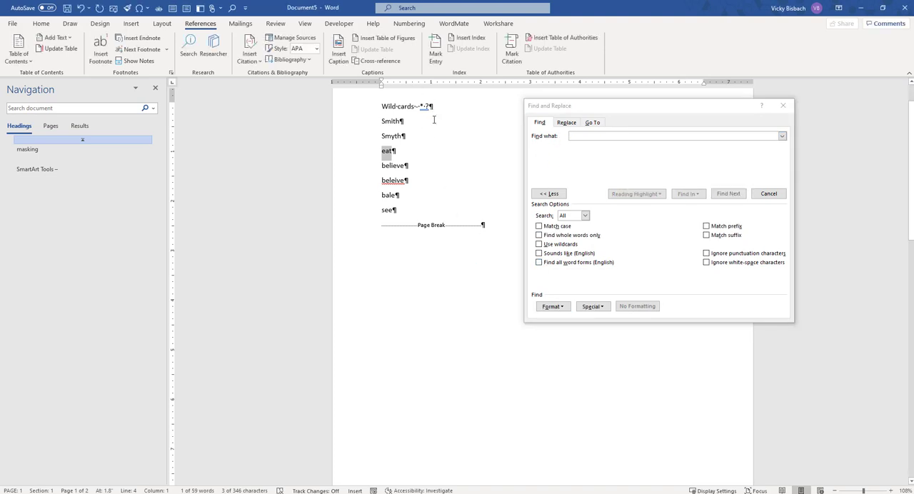
{"action": "left_click", "coordinate": [434, 120]}
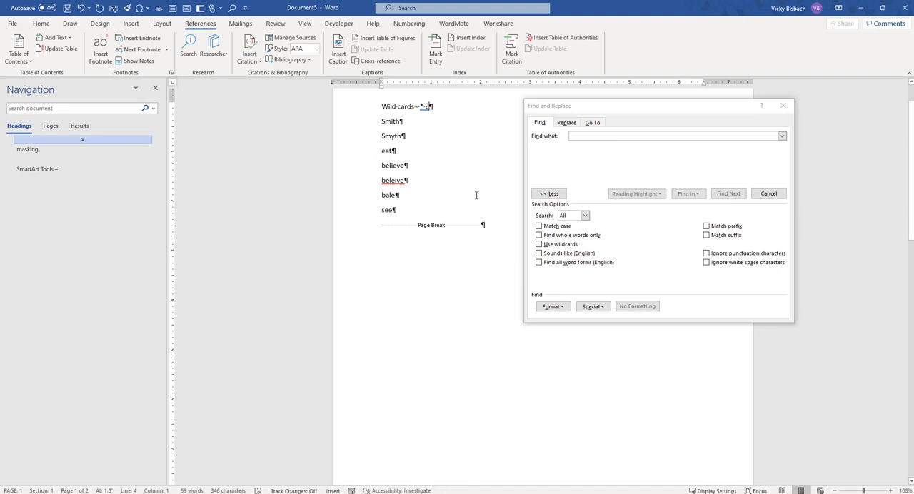
{"action": "left_click", "coordinate": [561, 307]}
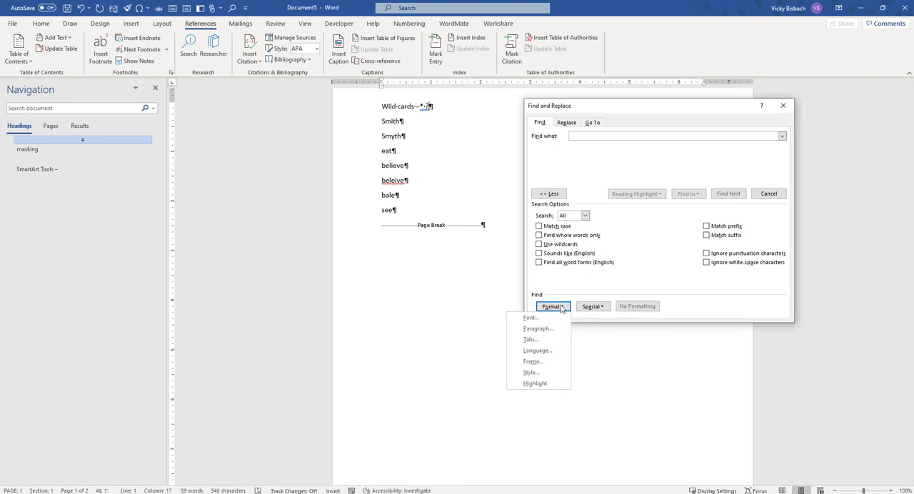
{"action": "left_click", "coordinate": [532, 319]}
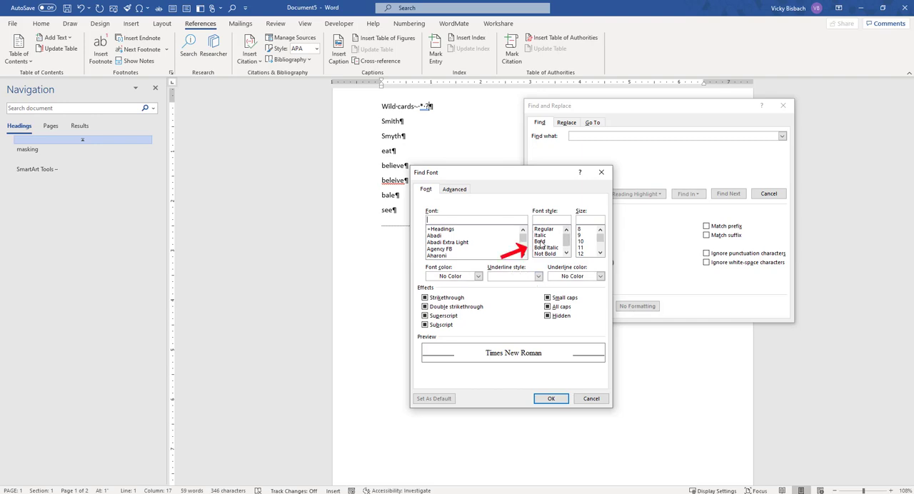
{"action": "left_click", "coordinate": [540, 242]}
{"action": "left_click", "coordinate": [537, 276]}
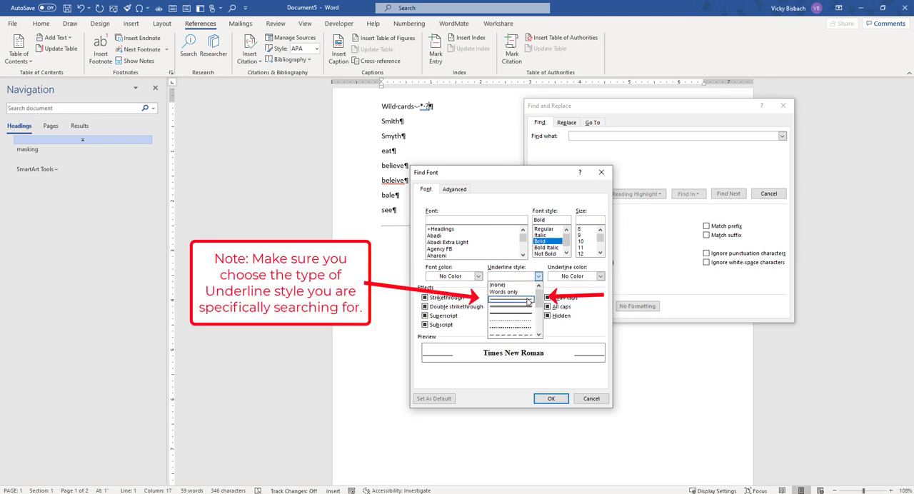
{"action": "left_click", "coordinate": [521, 300]}
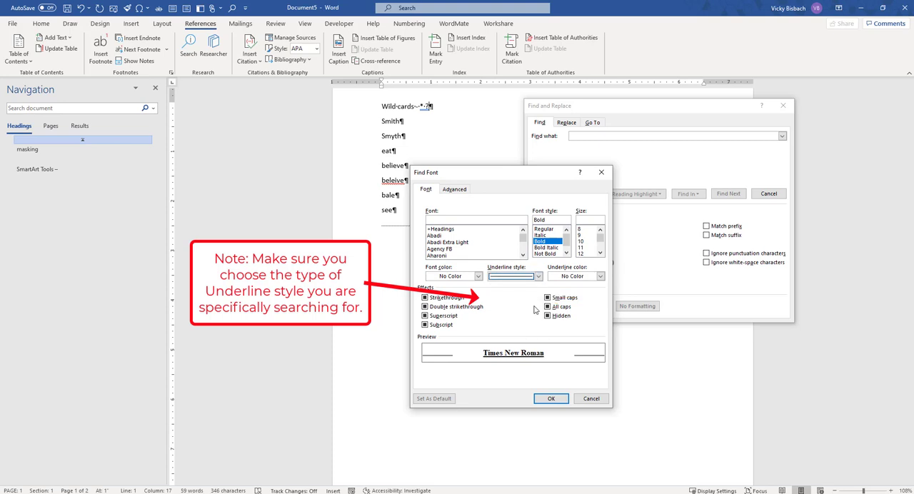
{"action": "left_click", "coordinate": [550, 397]}
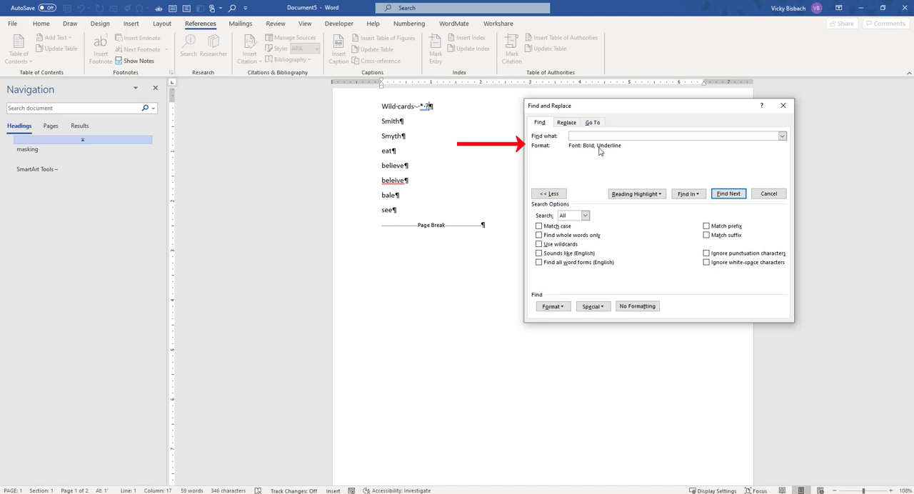
{"action": "left_click", "coordinate": [728, 193]}
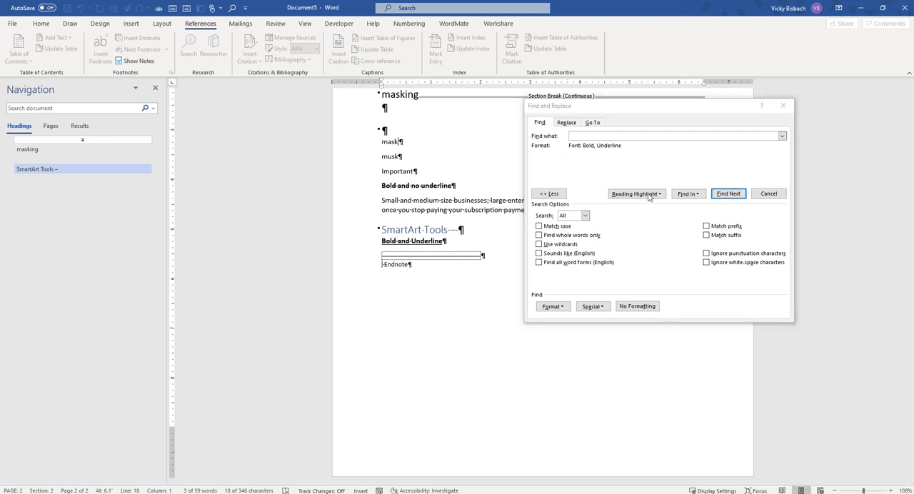
Step: Replace the font criteria with the Heading 1 style and step through the headings that use it
{"action": "left_click", "coordinate": [631, 306]}
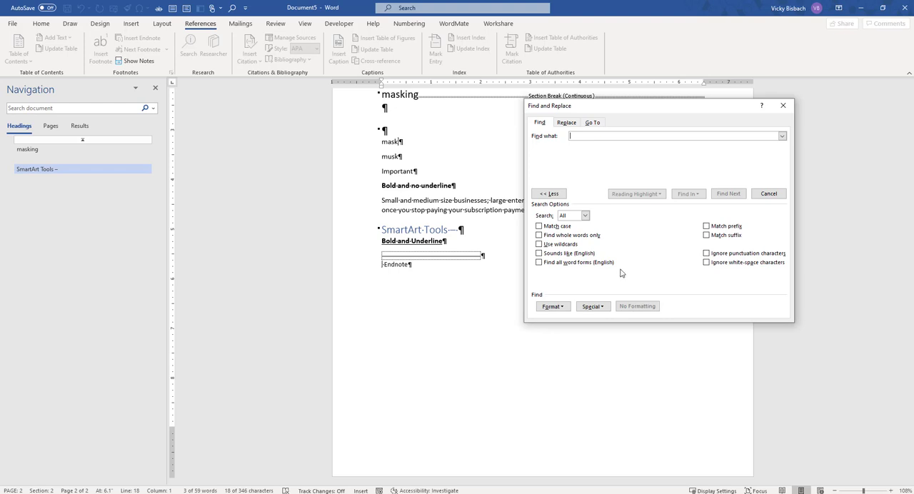
{"action": "left_click", "coordinate": [563, 307]}
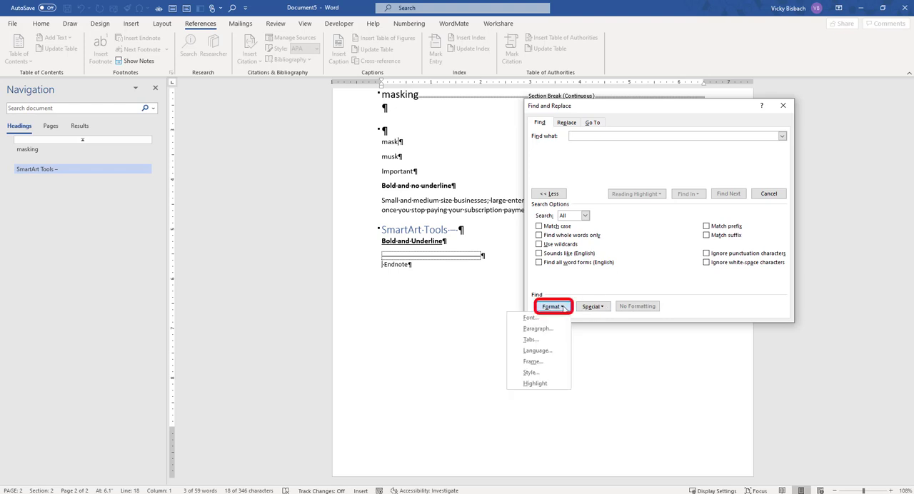
{"action": "left_click", "coordinate": [529, 373]}
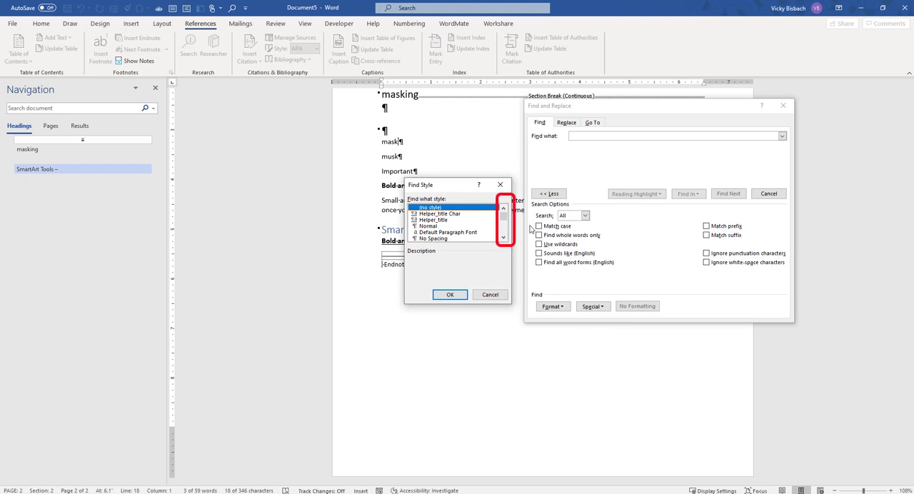
{"action": "left_click", "coordinate": [503, 238]}
{"action": "left_click", "coordinate": [503, 238]}
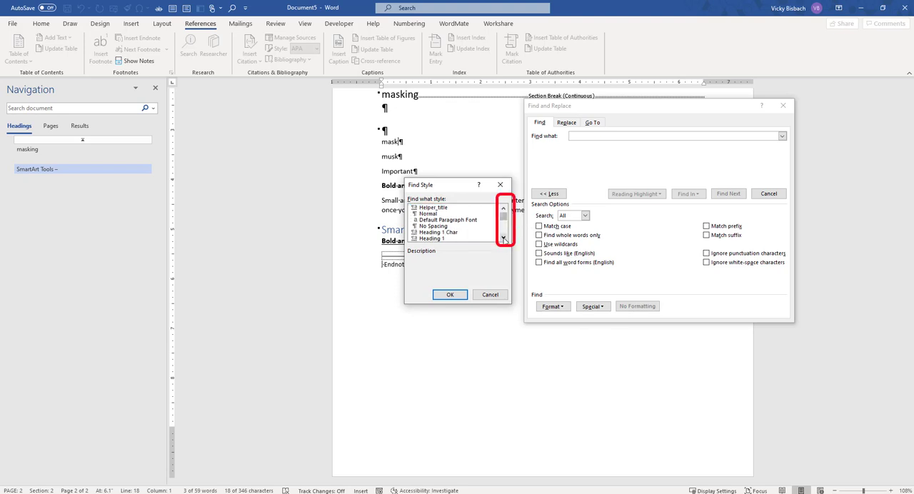
{"action": "left_click", "coordinate": [432, 239]}
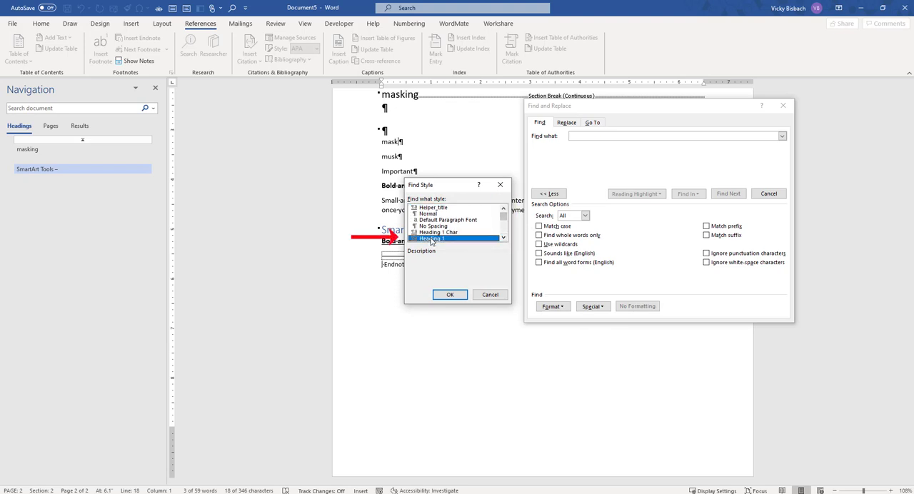
{"action": "left_click", "coordinate": [449, 295]}
{"action": "left_click", "coordinate": [728, 195]}
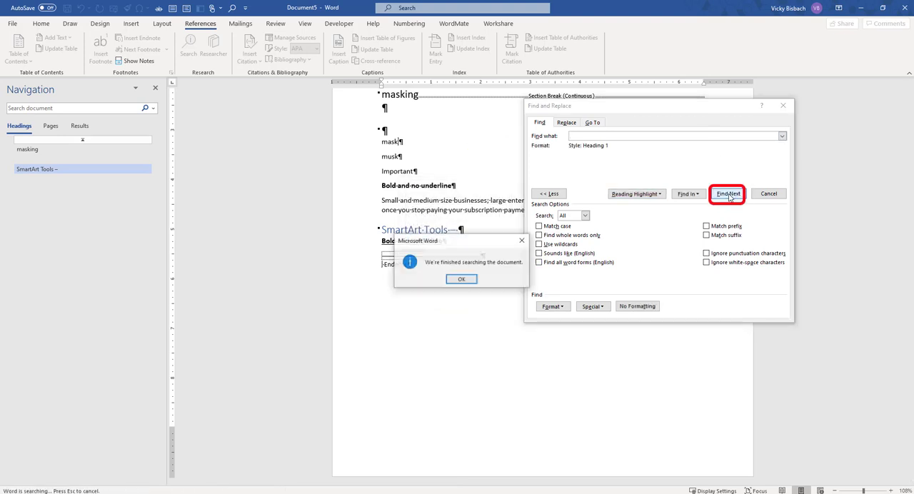
{"action": "key", "text": "Return"}
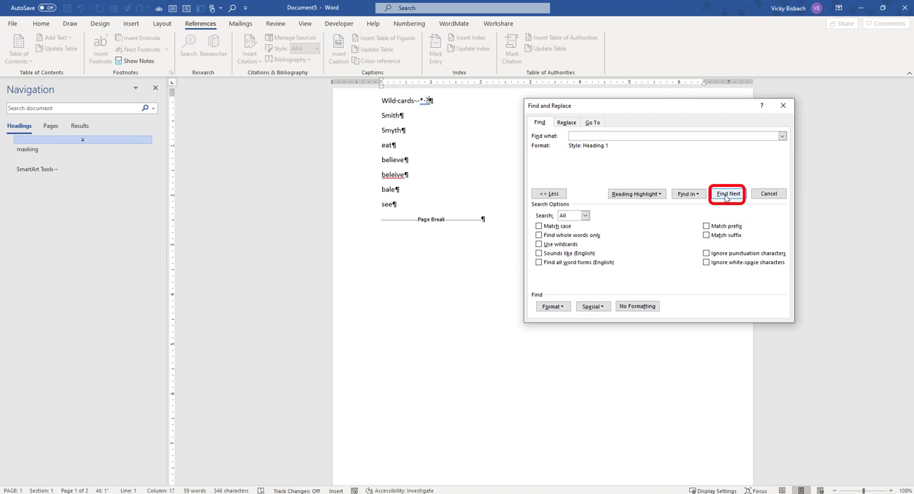
{"action": "left_click", "coordinate": [728, 194]}
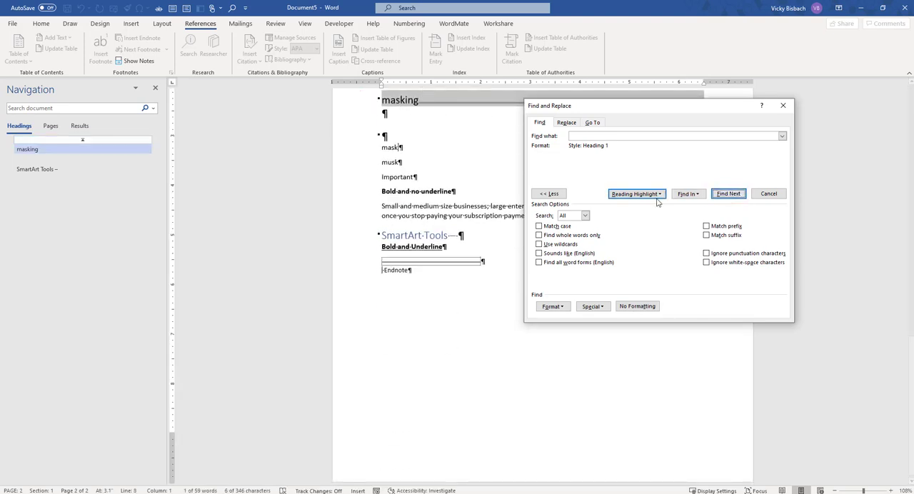
{"action": "left_click", "coordinate": [728, 194]}
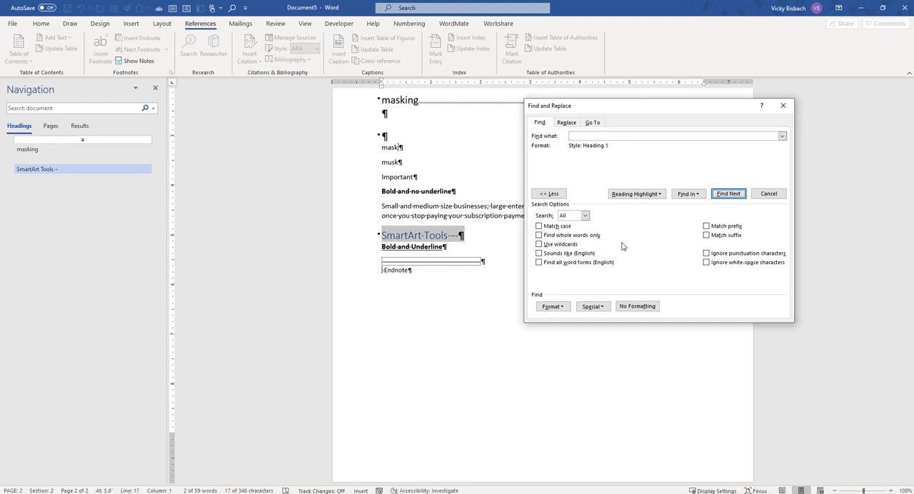
Step: Replace the Heading 1 style criterion with red font color and find the next text that uses it
{"action": "left_click", "coordinate": [560, 309]}
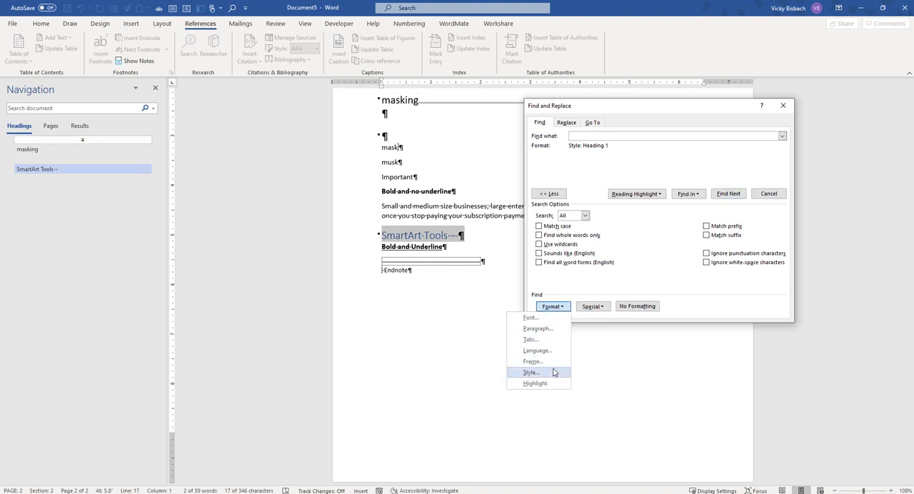
{"action": "left_click", "coordinate": [637, 306]}
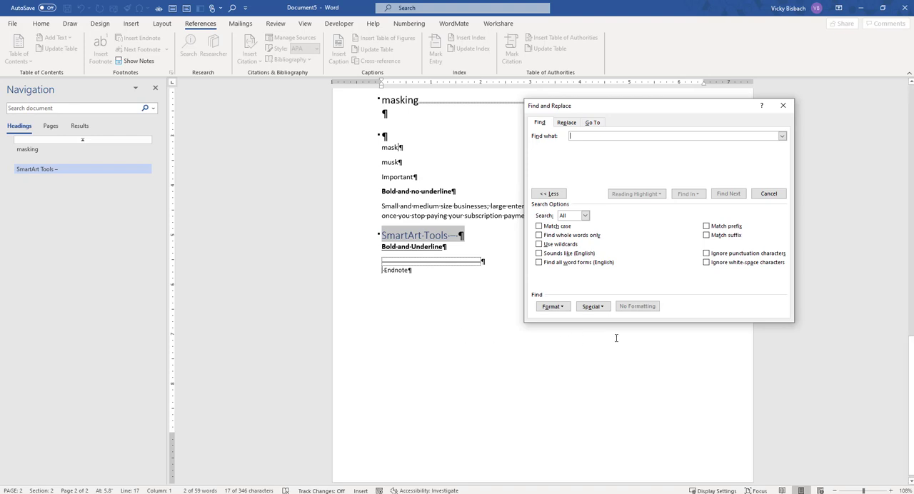
{"action": "left_click", "coordinate": [553, 307]}
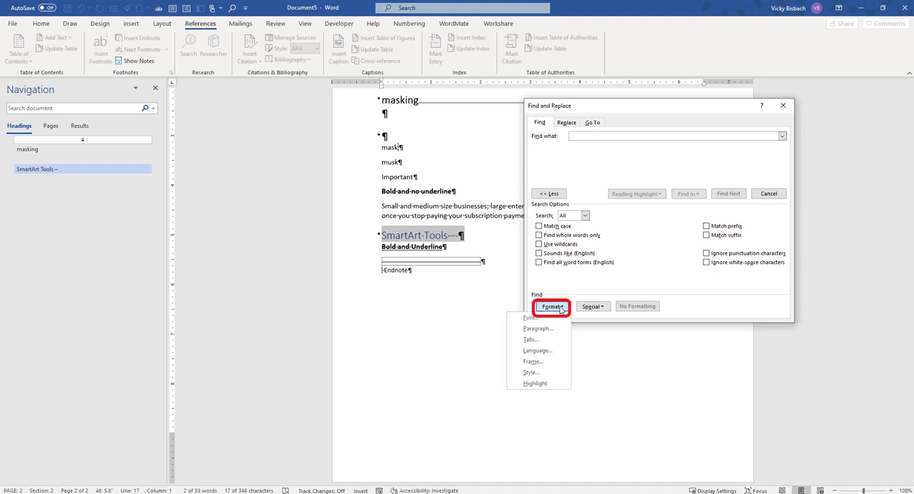
{"action": "left_click", "coordinate": [530, 317]}
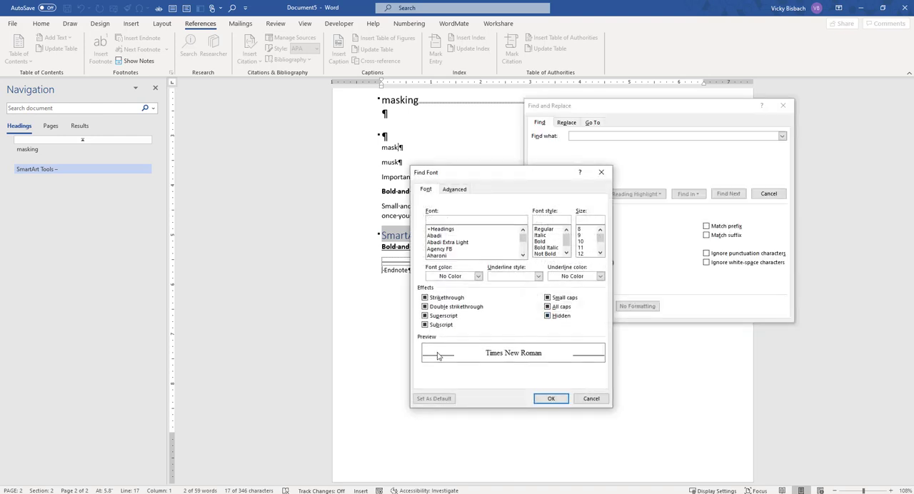
{"action": "left_click", "coordinate": [478, 276]}
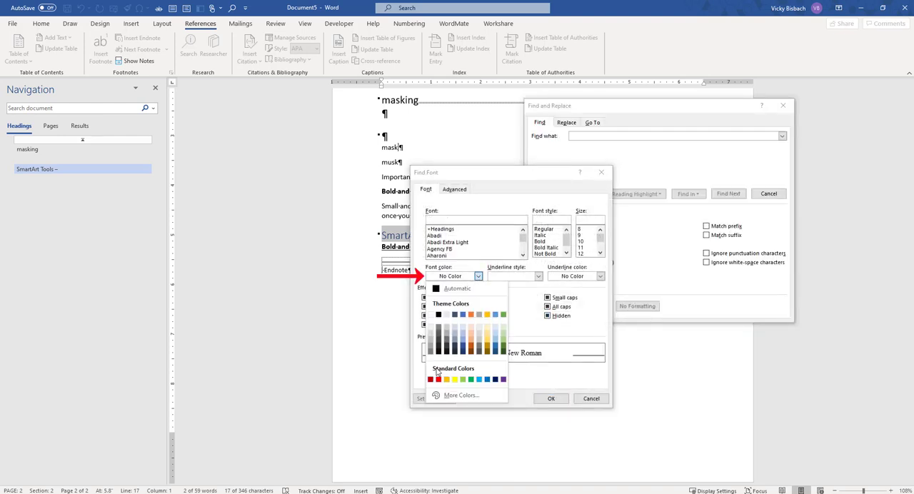
{"action": "left_click", "coordinate": [438, 379]}
{"action": "left_click", "coordinate": [550, 398]}
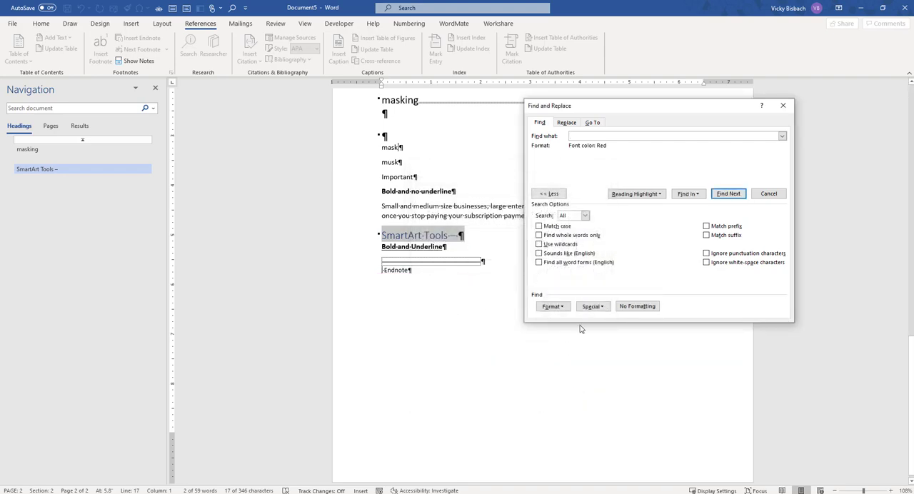
{"action": "left_click", "coordinate": [728, 194]}
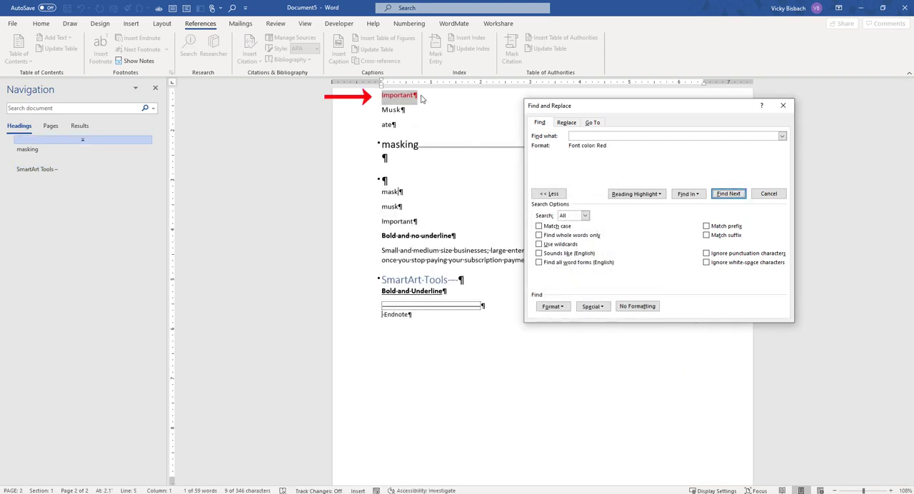
Step: Remove the font color criterion and search the document for an endnote mark
{"action": "left_click", "coordinate": [640, 308]}
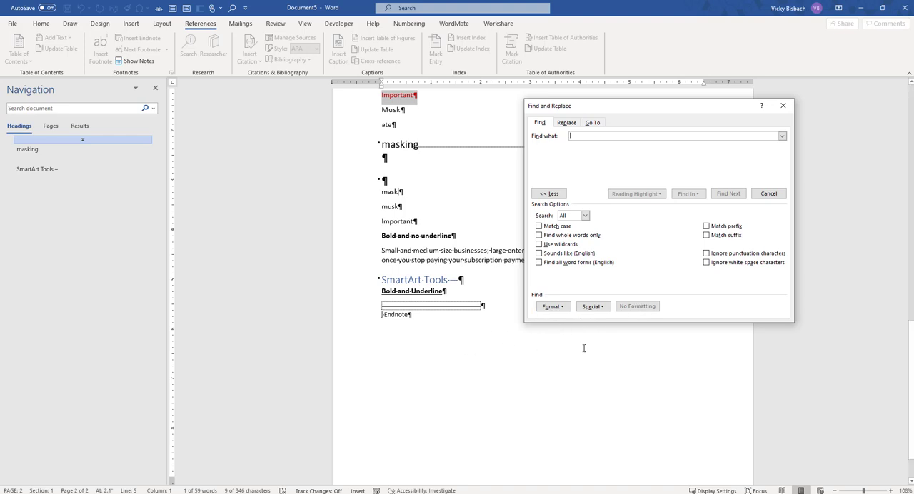
{"action": "left_click", "coordinate": [601, 307]}
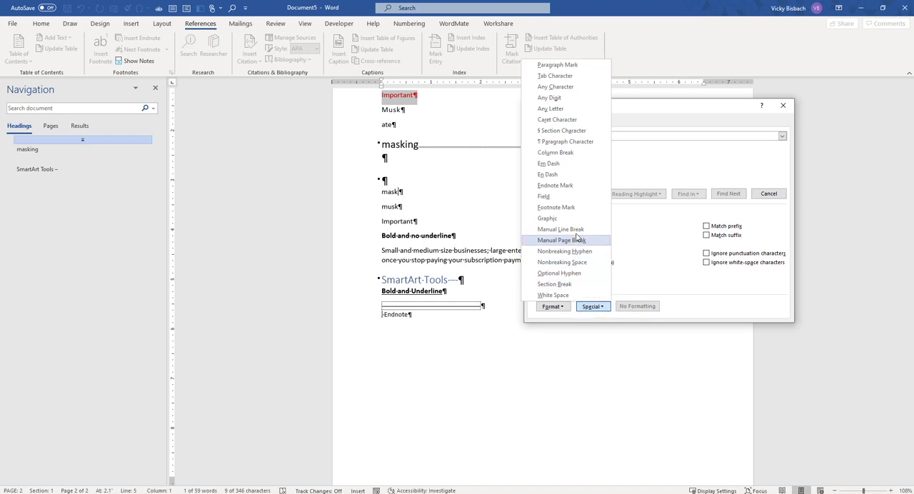
{"action": "left_click", "coordinate": [569, 185]}
{"action": "left_click", "coordinate": [728, 194]}
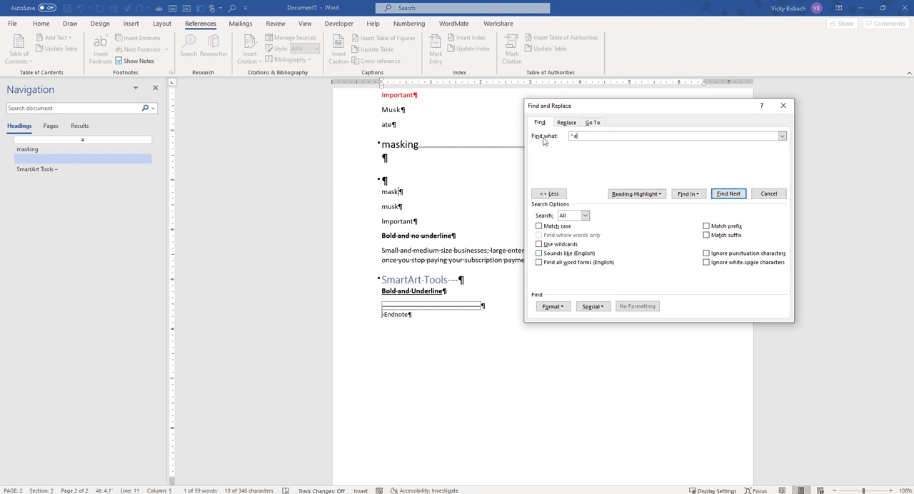
Step: Replace the endnote mark code with a section break and search for it from the end of the "Wild cards" line
{"action": "double_click", "coordinate": [580, 135]}
{"action": "key", "text": "BackSpace"}
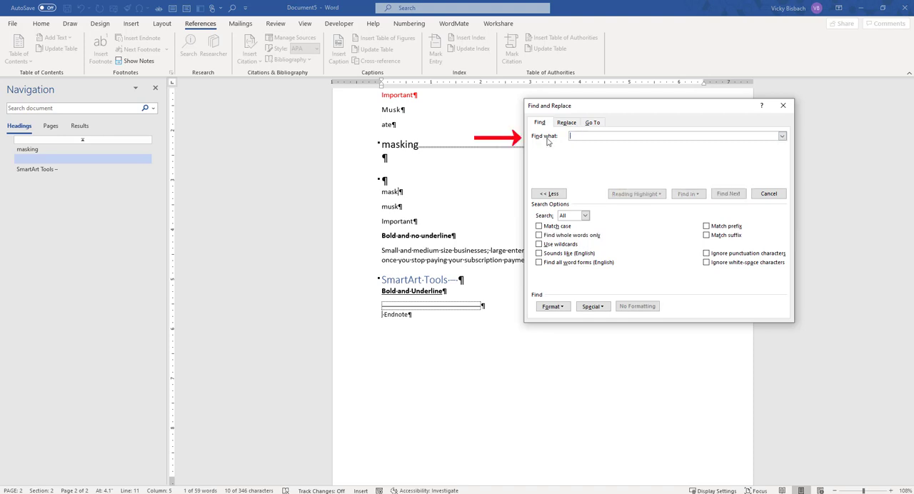
{"action": "scroll", "coordinate": [463, 156], "scroll_direction": "up", "scroll_amount": 10}
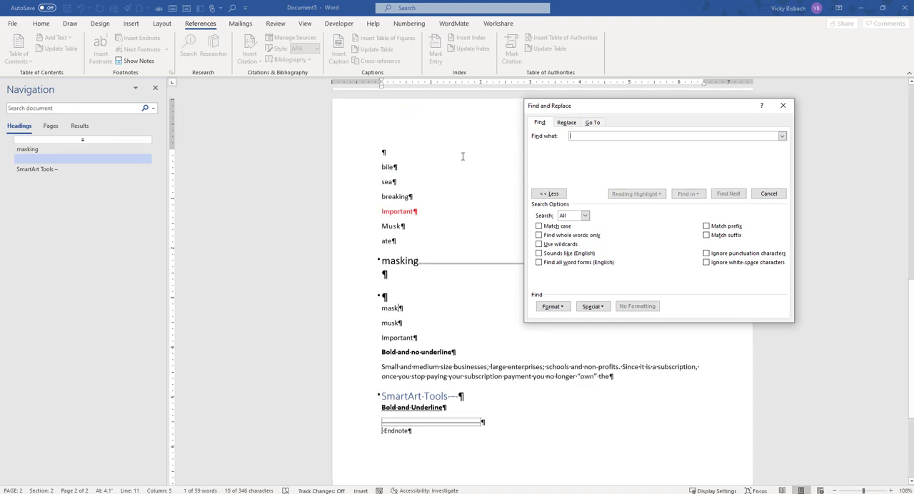
{"action": "scroll", "coordinate": [463, 156], "scroll_direction": "up", "scroll_amount": 5}
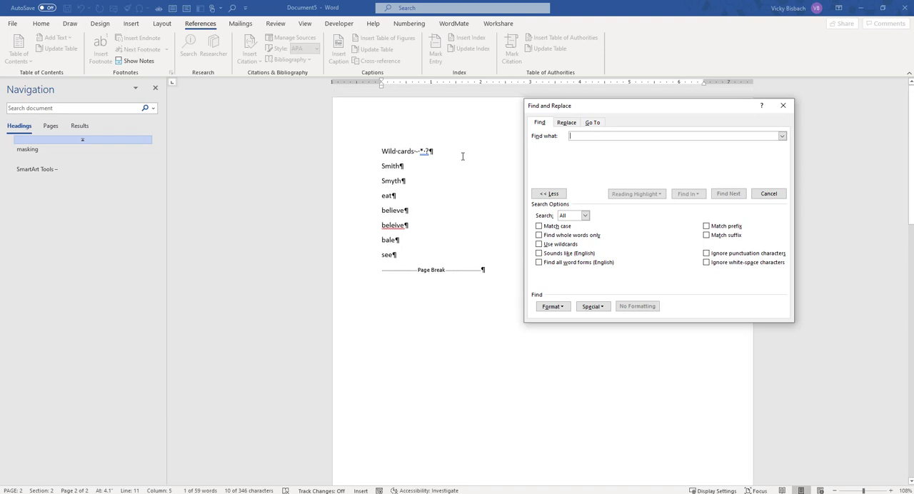
{"action": "left_click", "coordinate": [431, 152]}
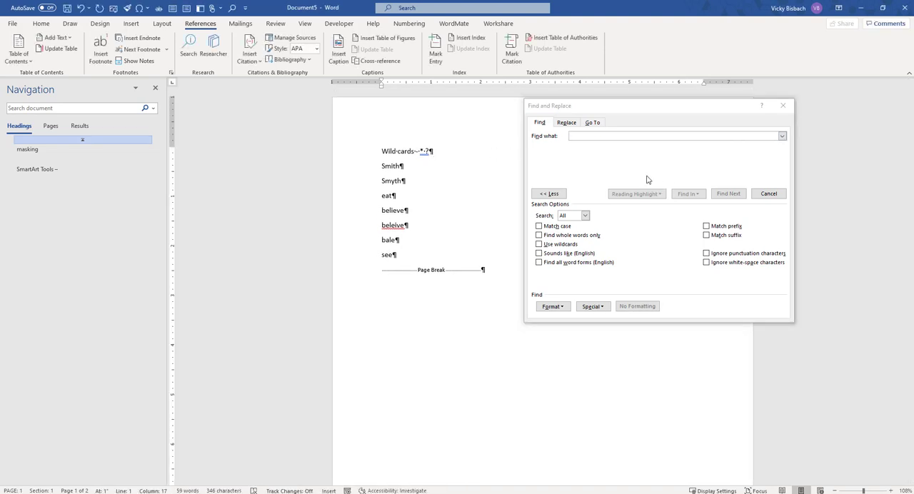
{"action": "left_click", "coordinate": [599, 307]}
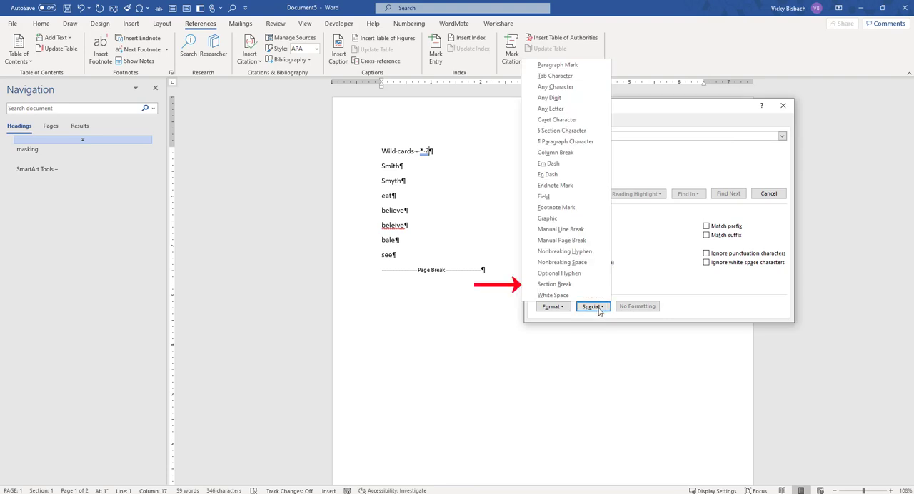
{"action": "left_click", "coordinate": [587, 285]}
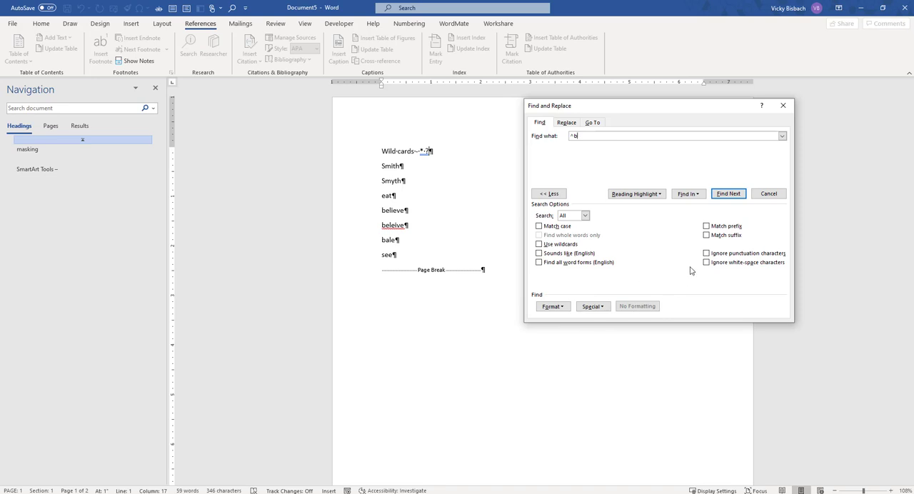
{"action": "left_click", "coordinate": [728, 194]}
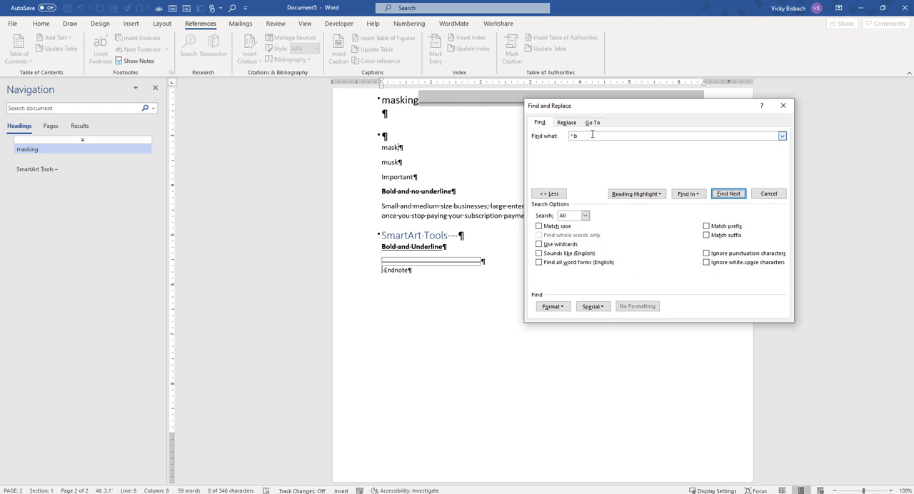
Step: Clear the section break code from the search text, and view the available special-character and format criteria
{"action": "left_click_drag", "start_coordinate": [591, 136], "coordinate": [556, 137]}
{"action": "key", "text": "BackSpace"}
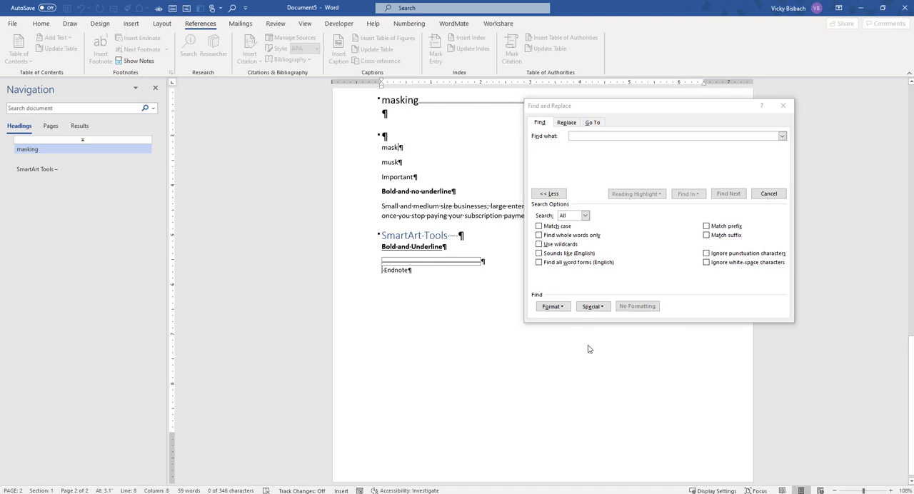
{"action": "left_click", "coordinate": [604, 307]}
{"action": "left_click", "coordinate": [605, 307]}
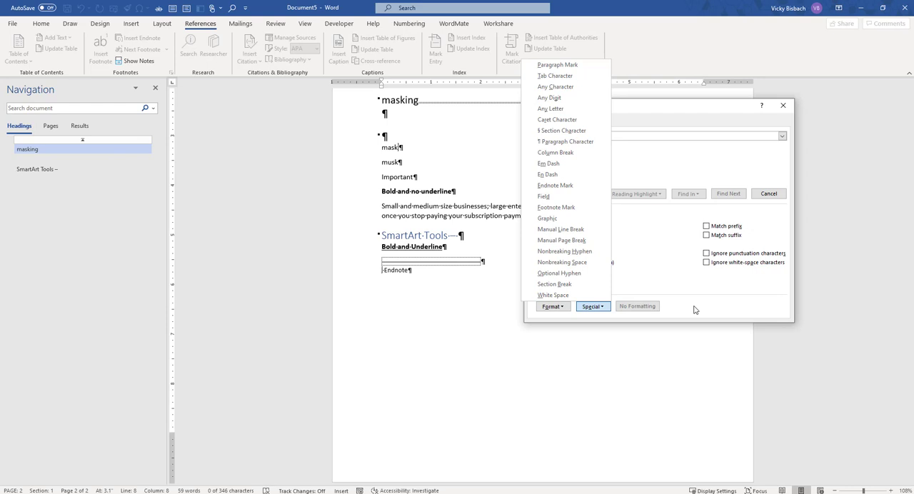
{"action": "left_click", "coordinate": [555, 307]}
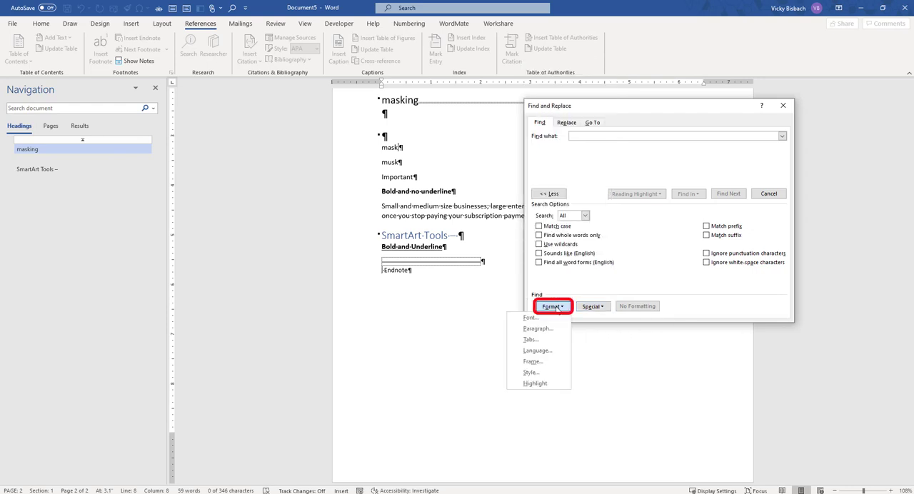